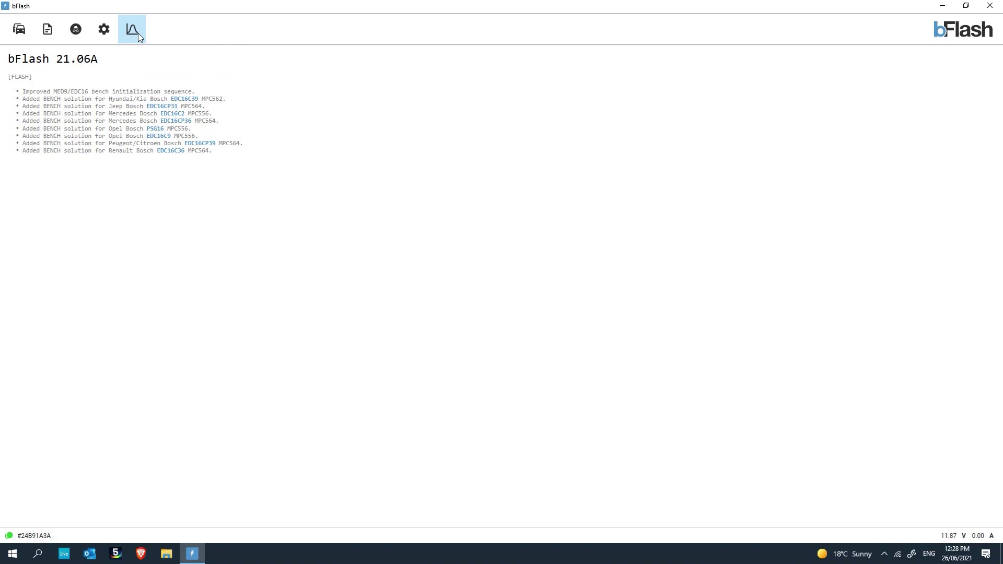
Start capturing live CAN traffic in Can-Bus Monitoring and scroll through the growing frame list
{"action": "left_click", "coordinate": [77, 31]}
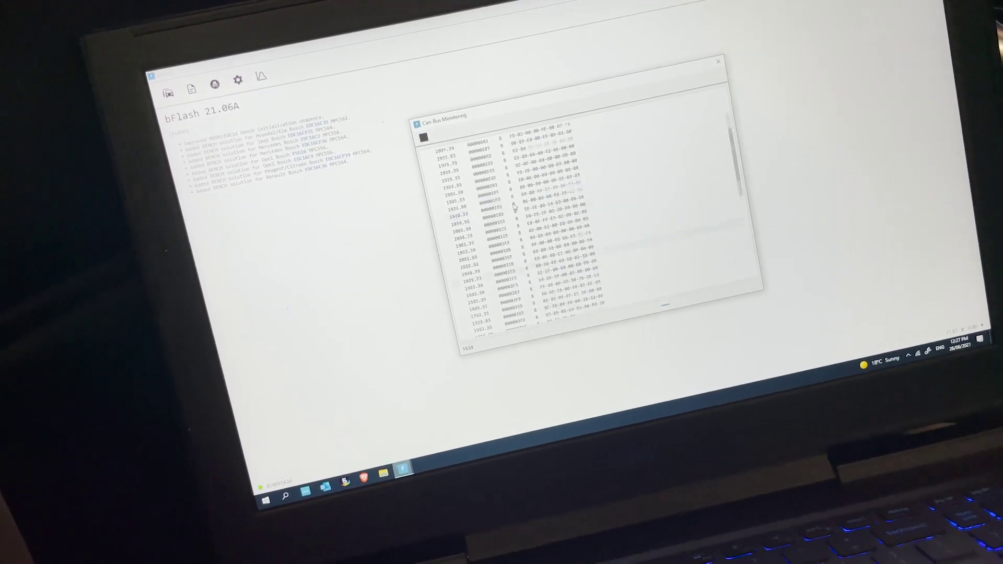
{"action": "scroll", "coordinate": [526, 215], "scroll_direction": "down", "scroll_amount": 10}
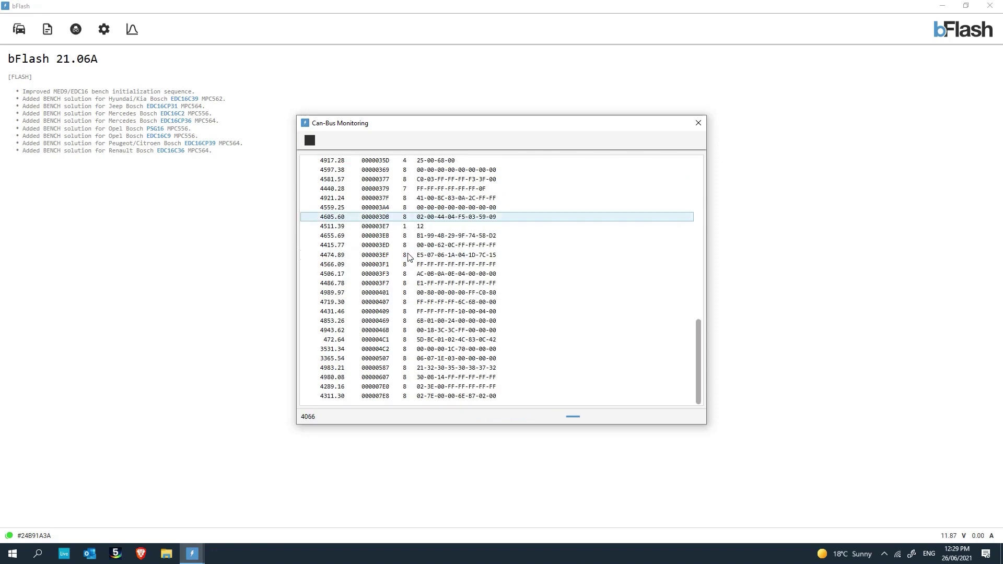
Scroll through the captured CAN frames, then stop the capture at 57066 messages
{"action": "scroll", "coordinate": [408, 257], "scroll_direction": "up", "scroll_amount": 10}
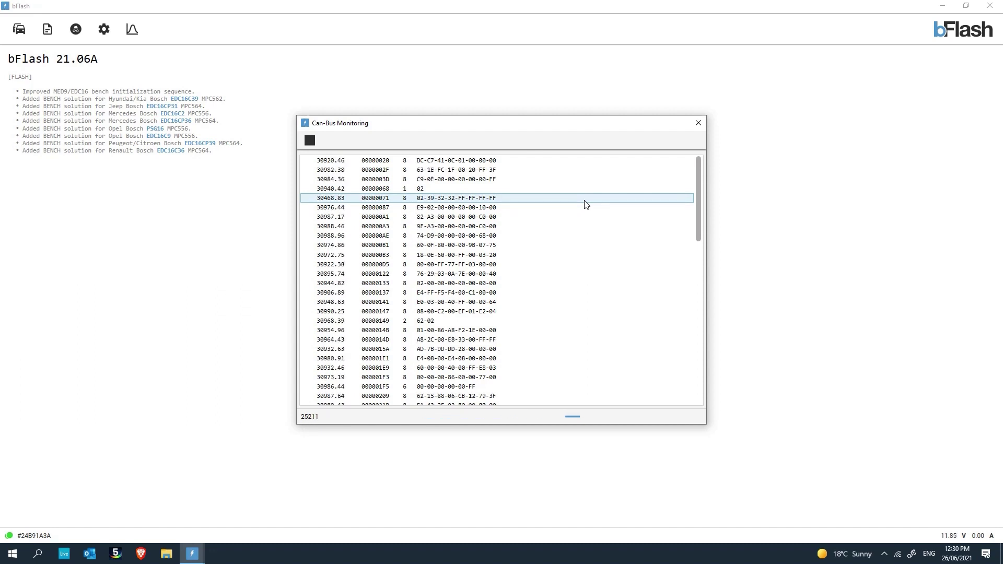
{"action": "scroll", "coordinate": [586, 204], "scroll_direction": "down", "scroll_amount": 12}
{"action": "scroll", "coordinate": [586, 204], "scroll_direction": "up", "scroll_amount": 12}
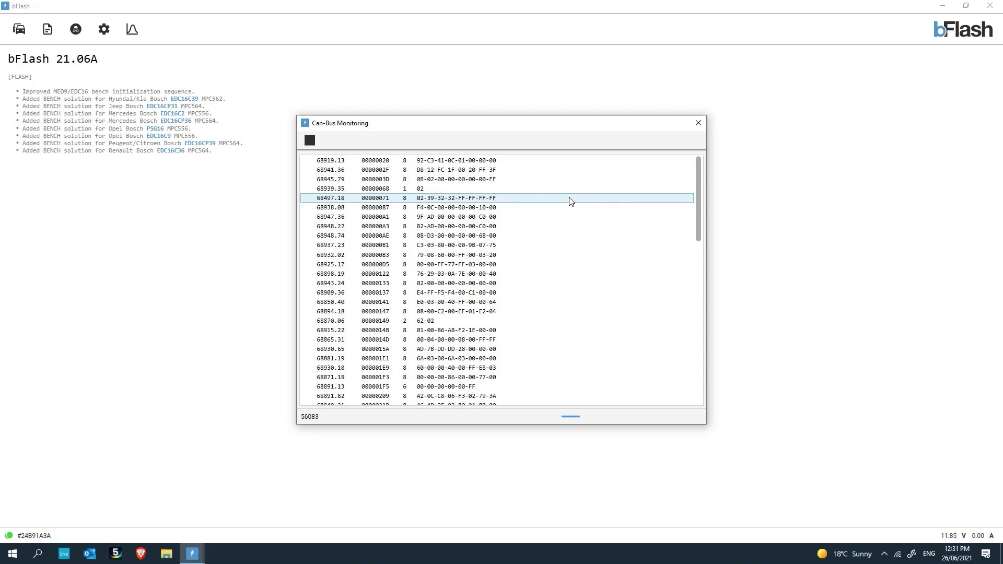
{"action": "left_click", "coordinate": [315, 142]}
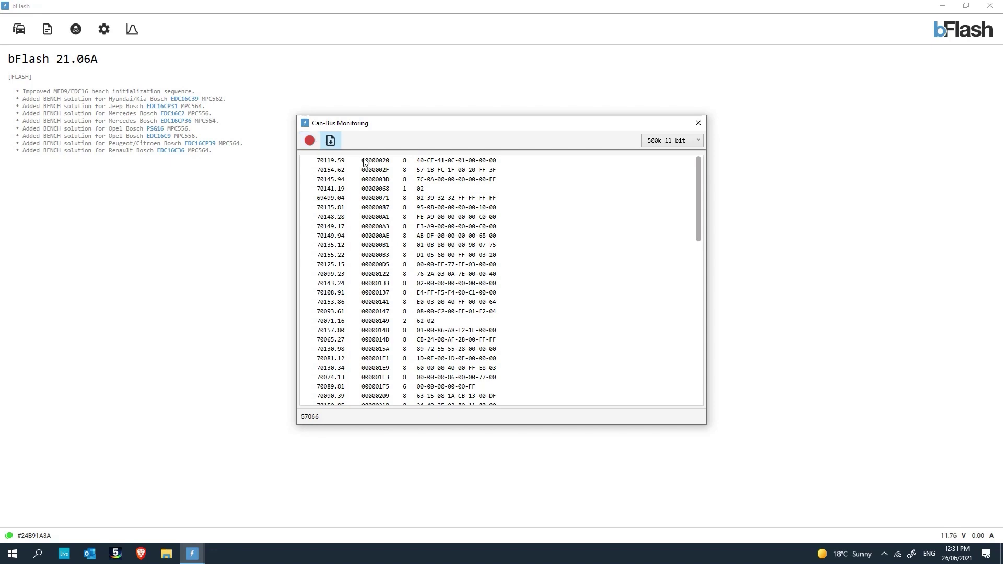
{"action": "scroll", "coordinate": [495, 222], "scroll_direction": "down", "scroll_amount": 15}
{"action": "scroll", "coordinate": [496, 222], "scroll_direction": "up", "scroll_amount": 15}
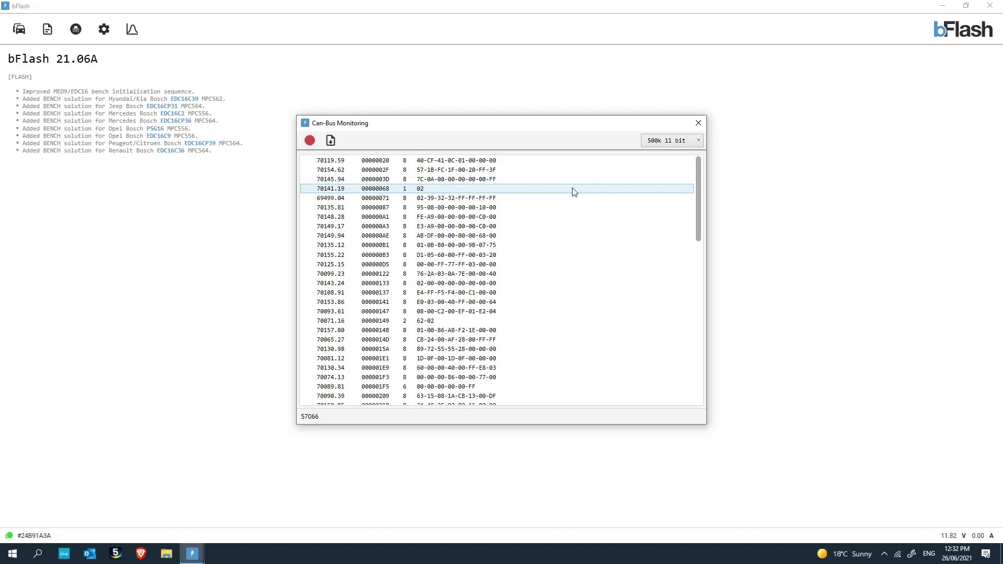
Close the Can-Bus Monitoring window to return to the 21.06A release notes
{"action": "left_click", "coordinate": [696, 123]}
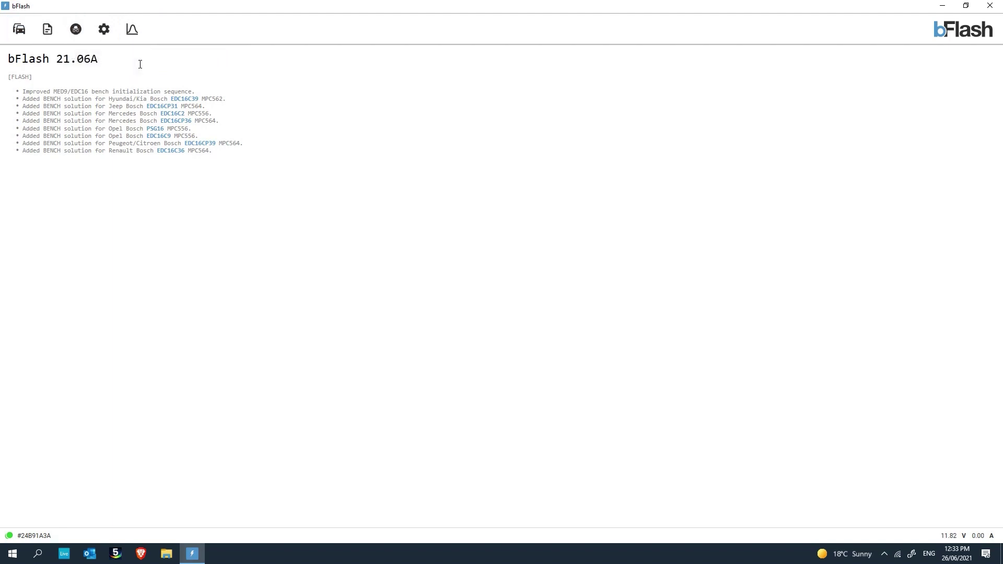
Choose Mercedes and the Bosch MED17.7.5 TC1793 control unit, reaching the Read / Write method page
{"action": "left_click", "coordinate": [27, 40]}
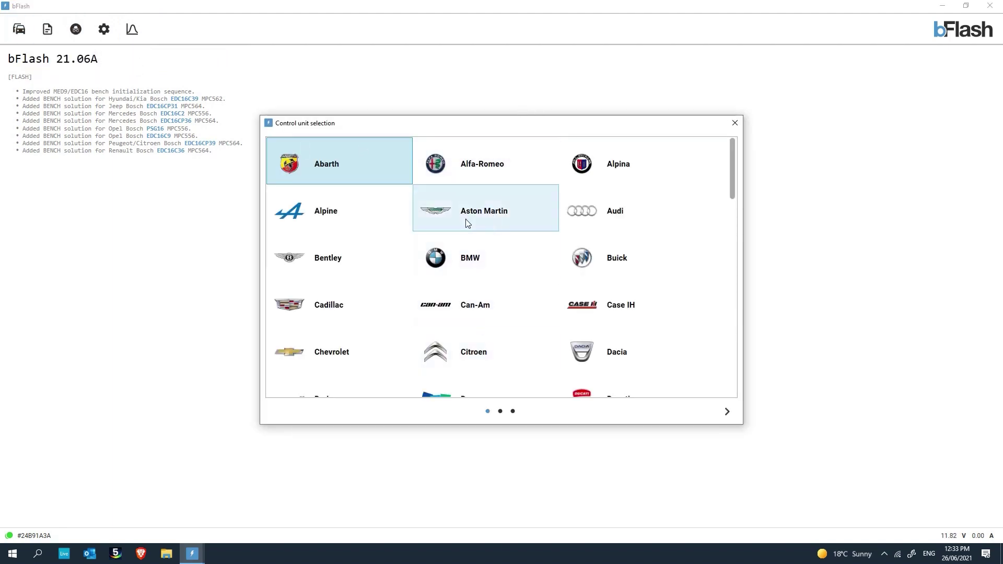
{"action": "scroll", "coordinate": [469, 256], "scroll_direction": "down", "scroll_amount": 10}
{"action": "scroll", "coordinate": [471, 261], "scroll_direction": "up", "scroll_amount": 1}
{"action": "scroll", "coordinate": [471, 261], "scroll_direction": "up", "scroll_amount": 4}
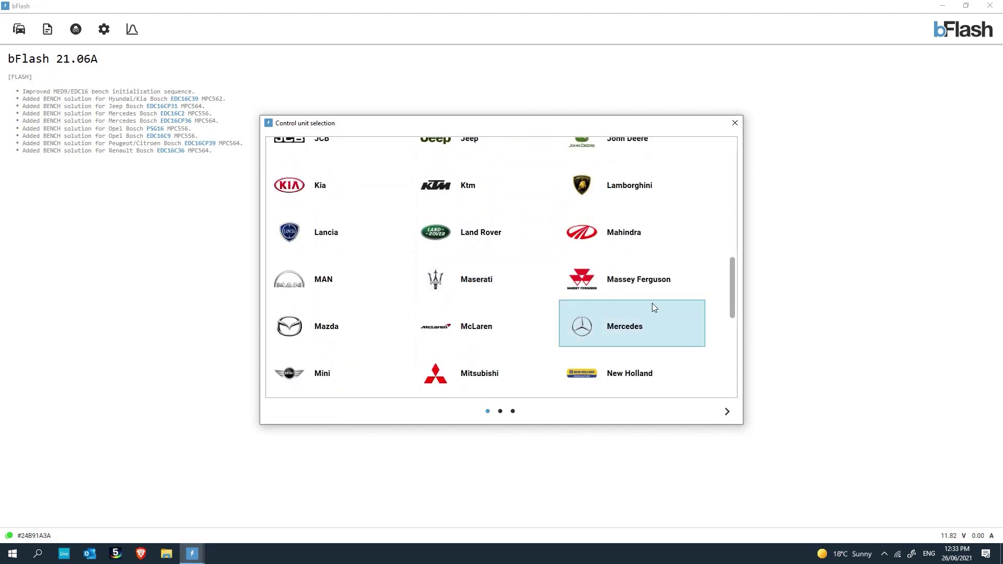
{"action": "left_click", "coordinate": [726, 410]}
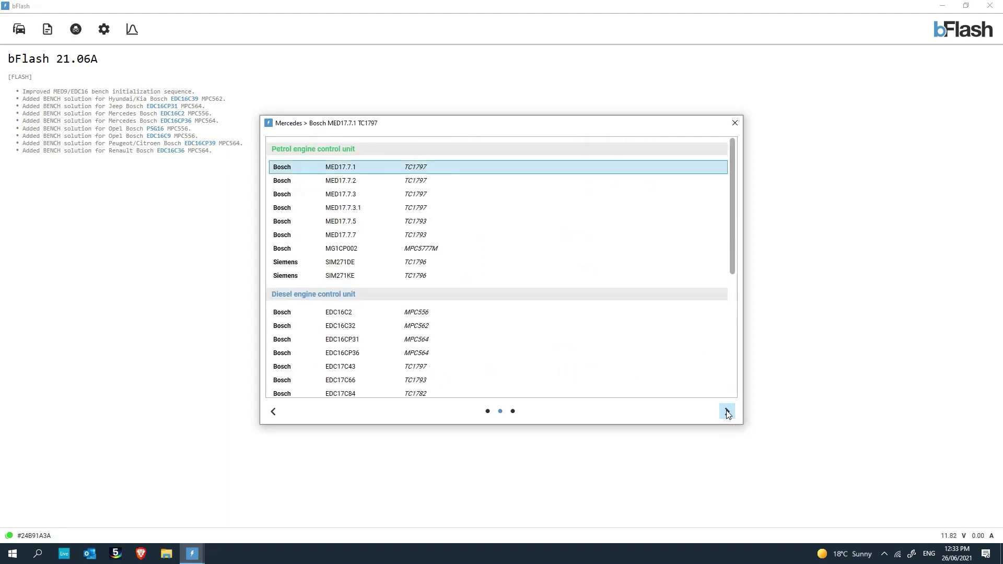
{"action": "left_click", "coordinate": [443, 220]}
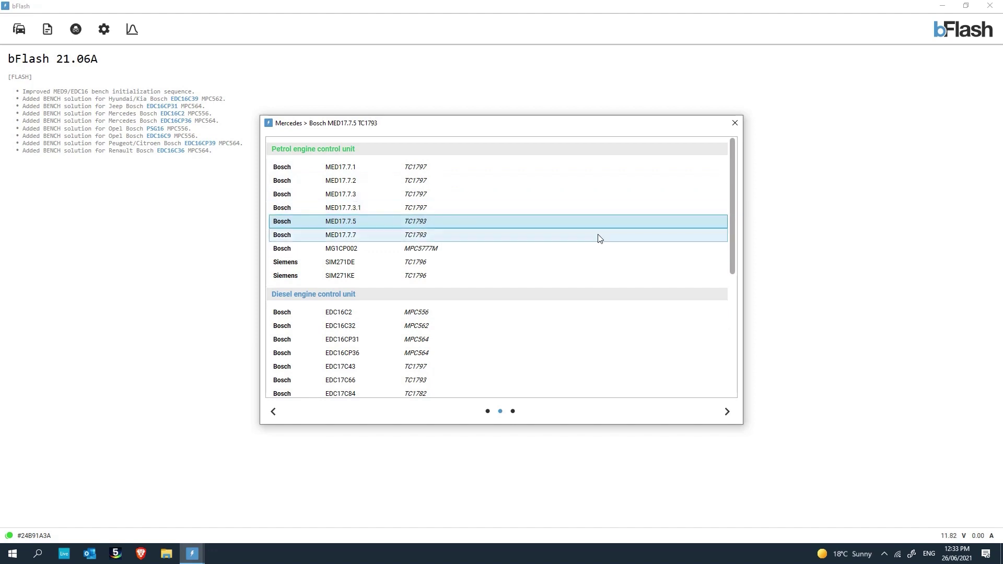
{"action": "left_click", "coordinate": [727, 411]}
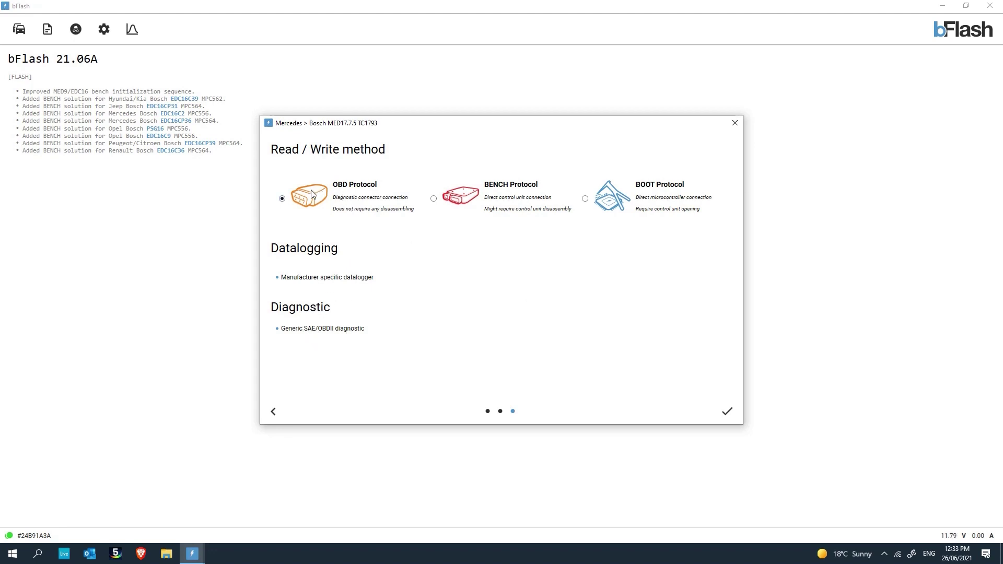
Confirm the MED17.7.5 setup, read fault codes (none stored), and go to the Datalogging page
{"action": "left_click", "coordinate": [727, 412]}
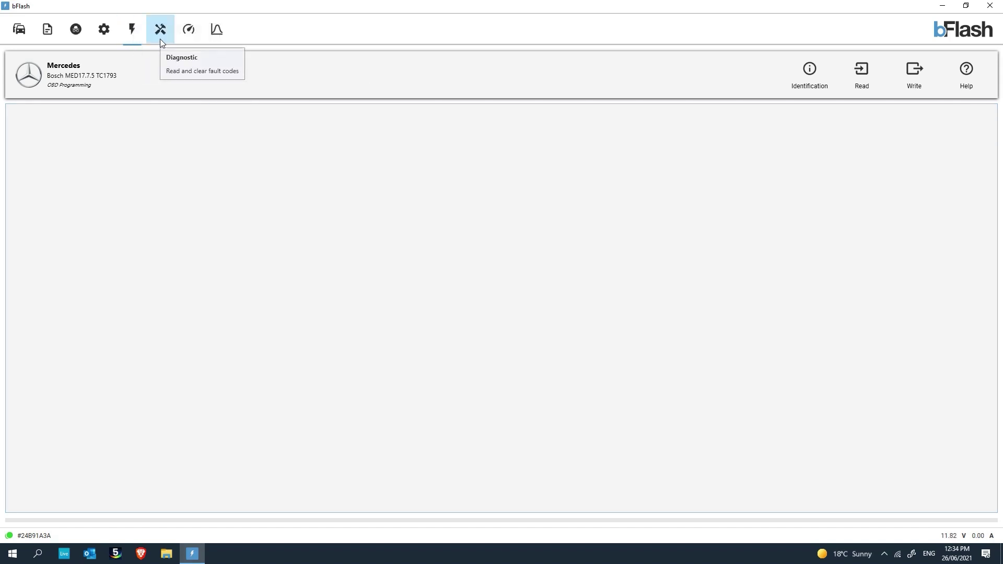
{"action": "left_click", "coordinate": [160, 39]}
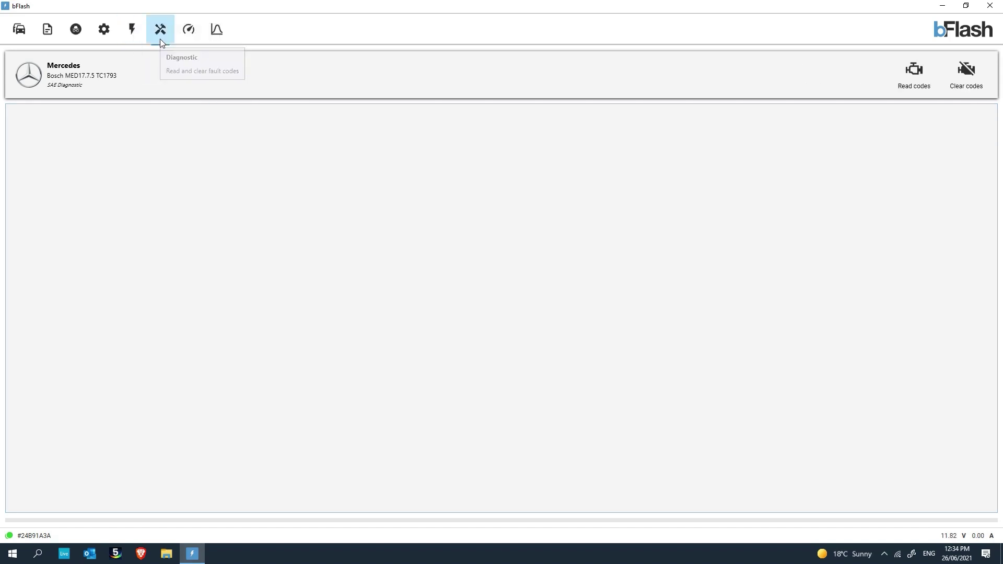
{"action": "left_click", "coordinate": [912, 93]}
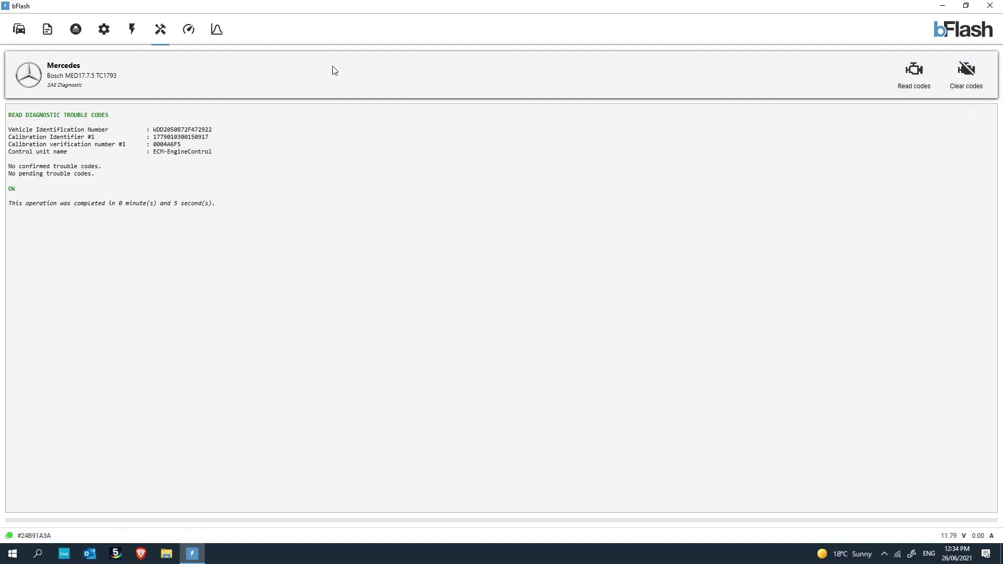
{"action": "left_click", "coordinate": [194, 39]}
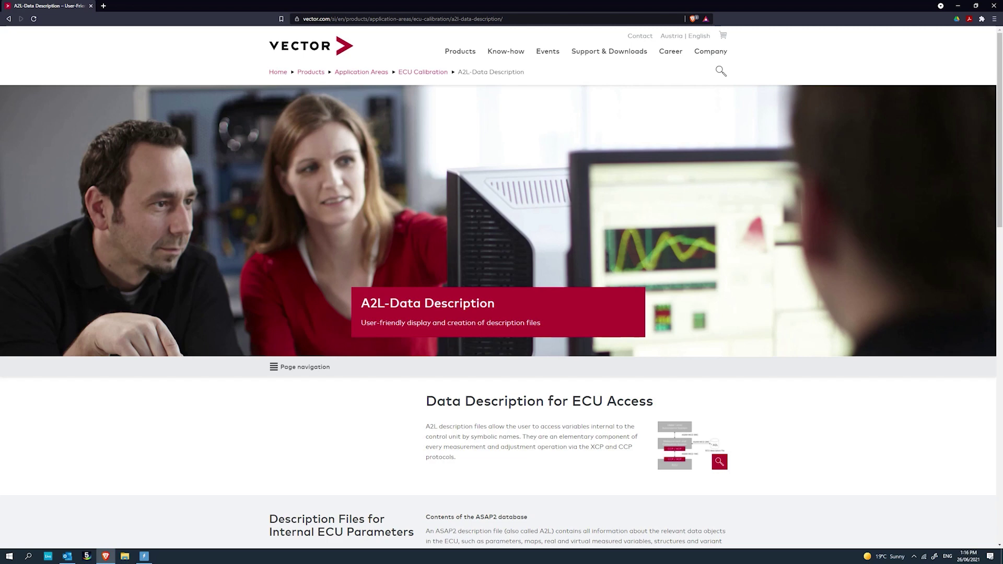
Read through Vector's A2L-Data Description page on description files and A2L generation
{"action": "scroll", "coordinate": [213, 399], "scroll_direction": "down", "scroll_amount": 2}
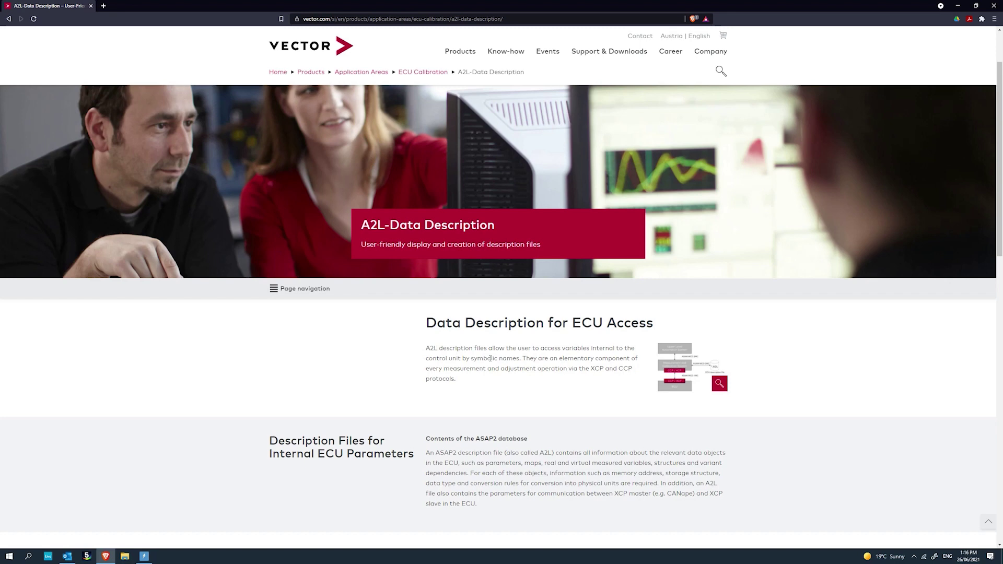
{"action": "scroll", "coordinate": [433, 370], "scroll_direction": "down", "scroll_amount": 2}
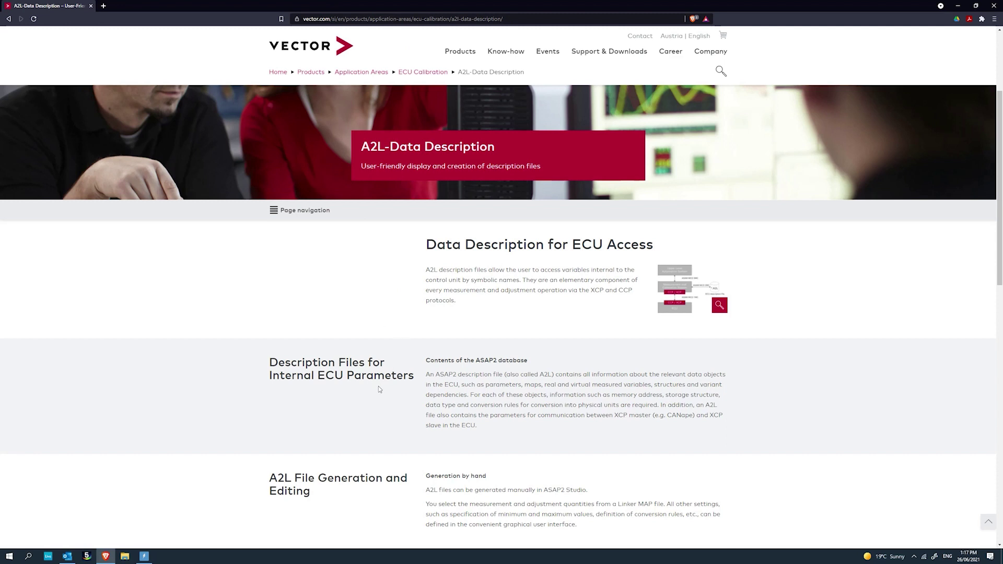
{"action": "scroll", "coordinate": [377, 387], "scroll_direction": "down", "scroll_amount": 3}
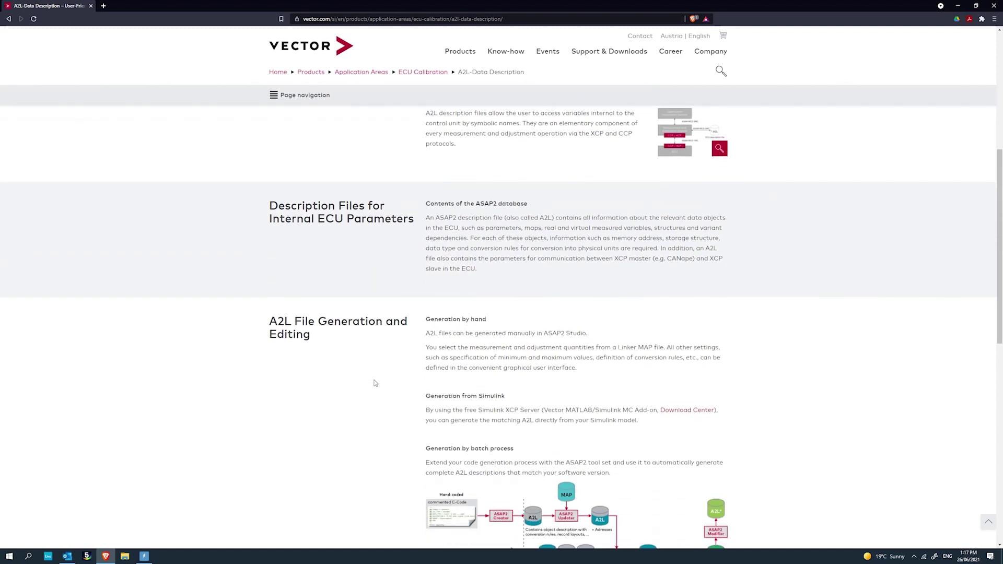
{"action": "scroll", "coordinate": [371, 387], "scroll_direction": "up", "scroll_amount": 2}
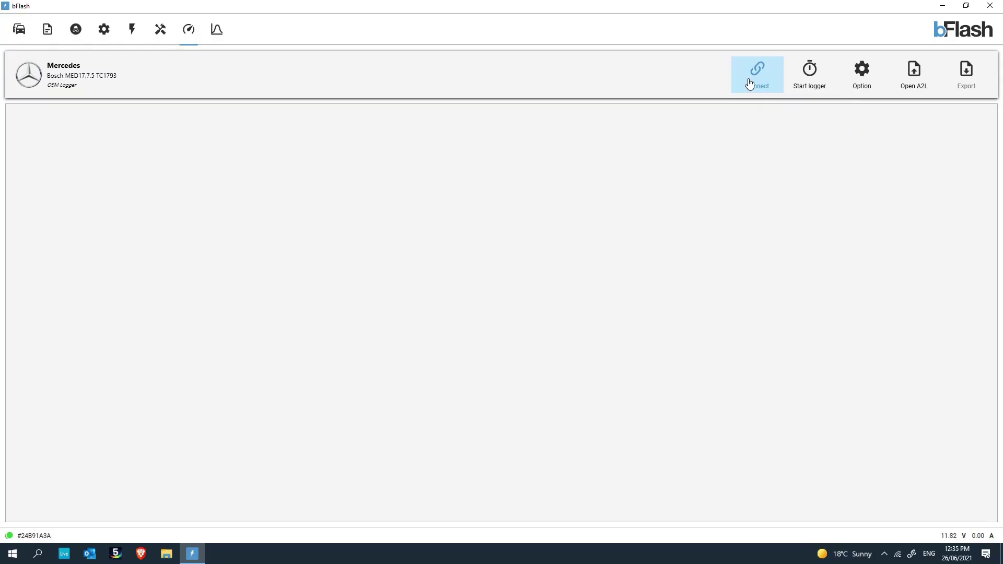
Connect the OEM Logger to the Mercedes ECU and bring up the group's measurement picker
{"action": "left_click", "coordinate": [749, 84]}
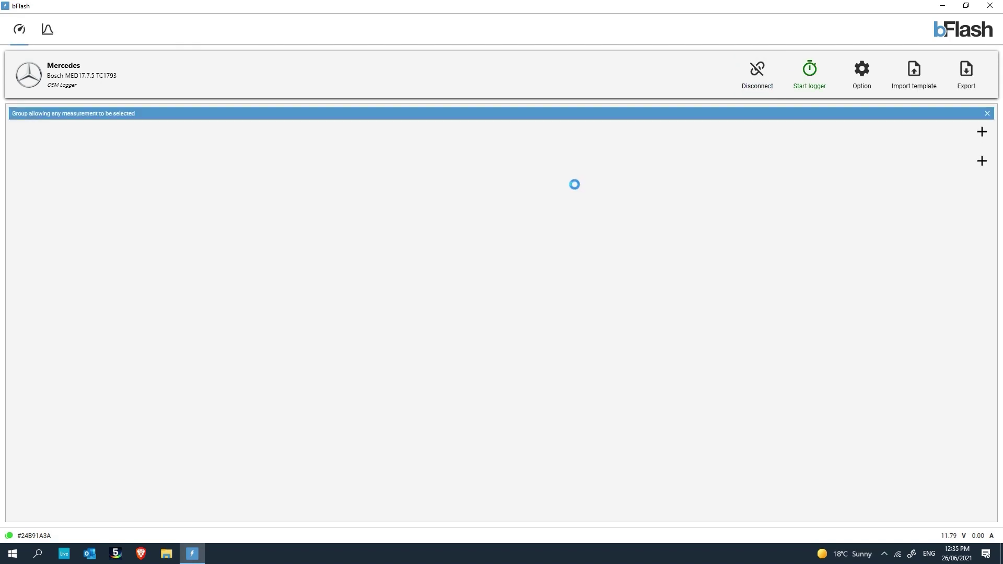
{"action": "left_click", "coordinate": [981, 133]}
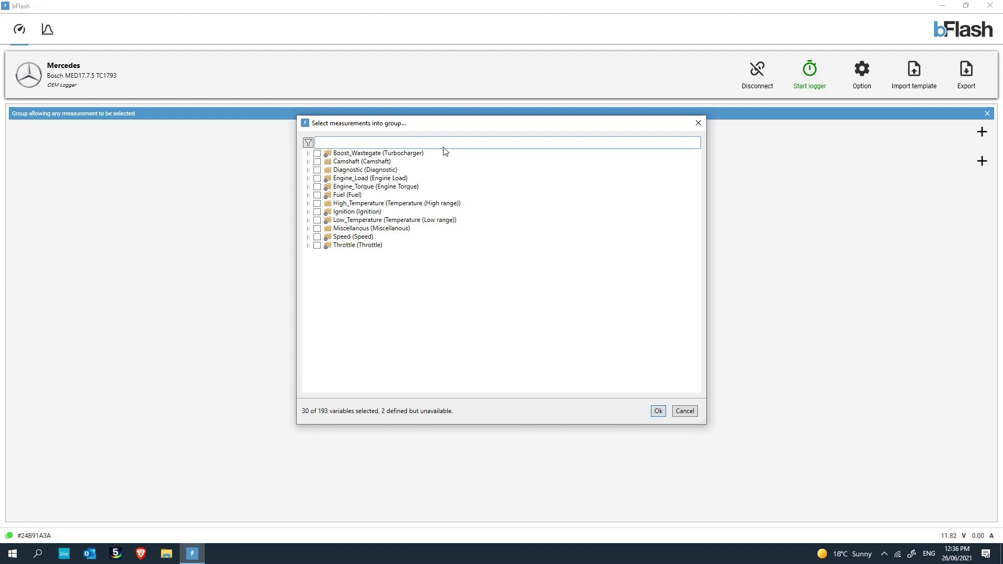
Expand all measurement categories, review the 30 checked variables, and confirm them for the group
{"action": "right_click", "coordinate": [395, 260]}
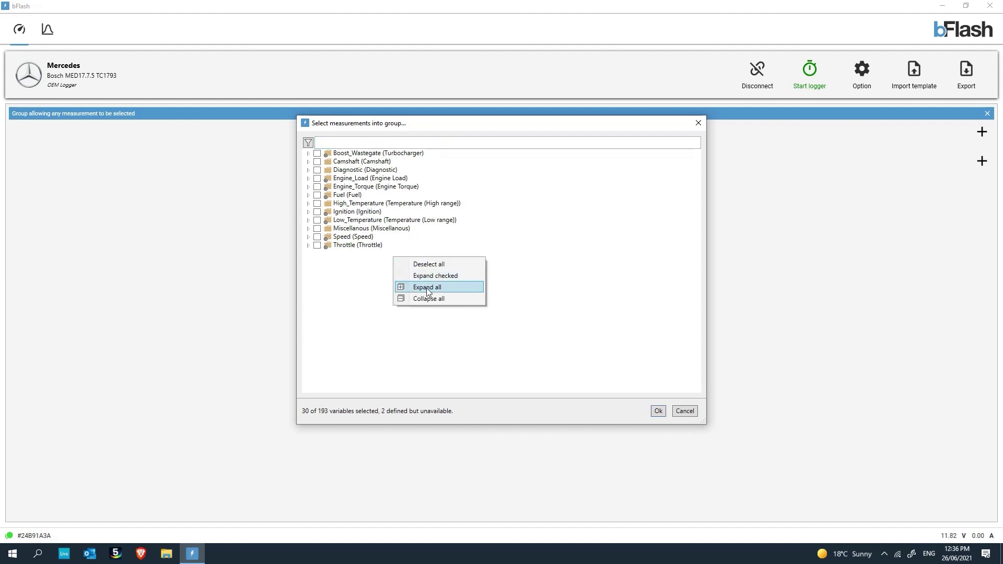
{"action": "left_click", "coordinate": [426, 287]}
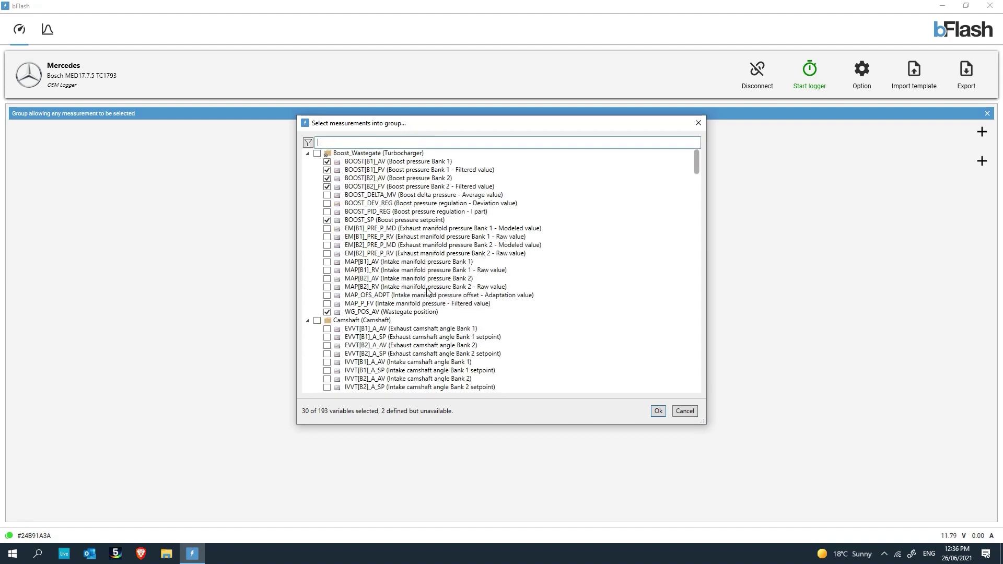
{"action": "scroll", "coordinate": [454, 306], "scroll_direction": "down", "scroll_amount": 15}
{"action": "scroll", "coordinate": [453, 306], "scroll_direction": "up", "scroll_amount": 15}
{"action": "left_click_drag", "start_coordinate": [698, 174], "coordinate": [678, 282]}
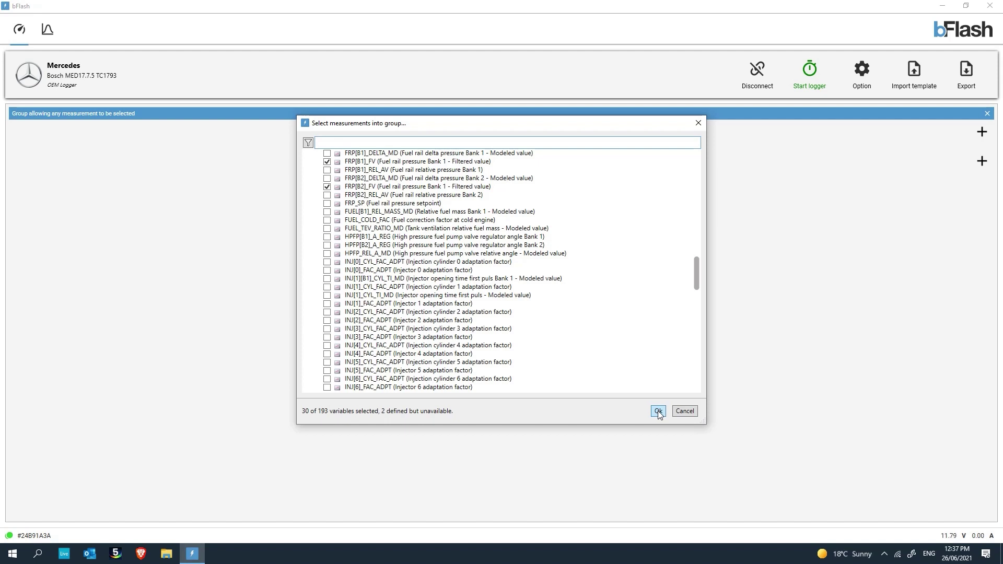
{"action": "left_click", "coordinate": [658, 412]}
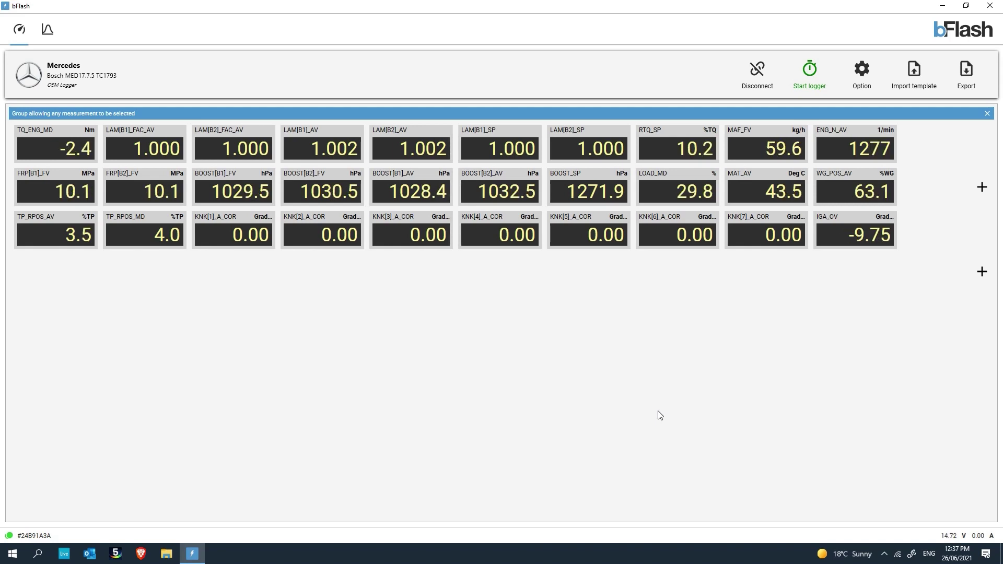
Start the logger, accepting the default recording properties
{"action": "left_click", "coordinate": [816, 78]}
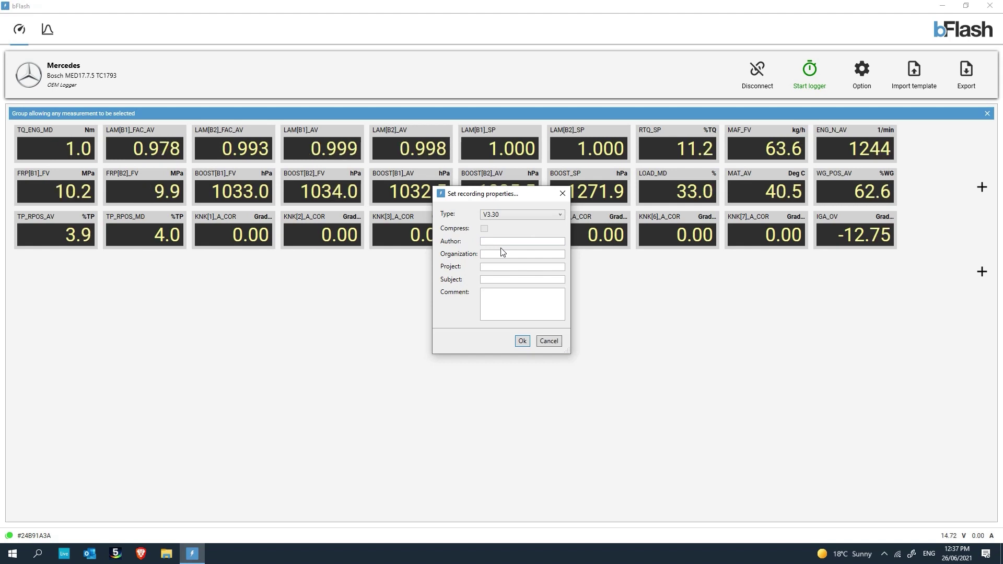
{"action": "left_click", "coordinate": [524, 341]}
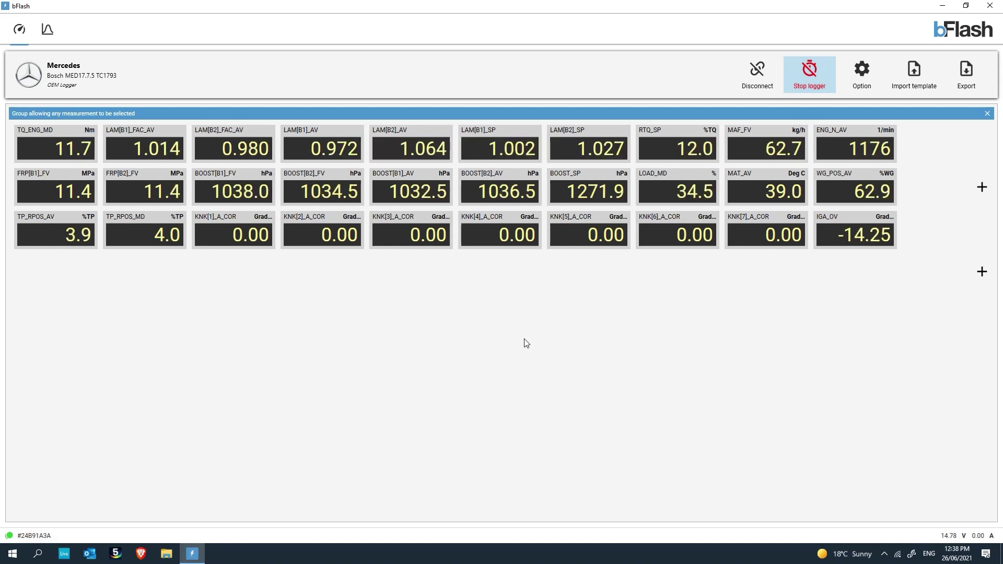
Stop logging and save the recording to the Desktop as test+bflash_log1
{"action": "left_click", "coordinate": [811, 82]}
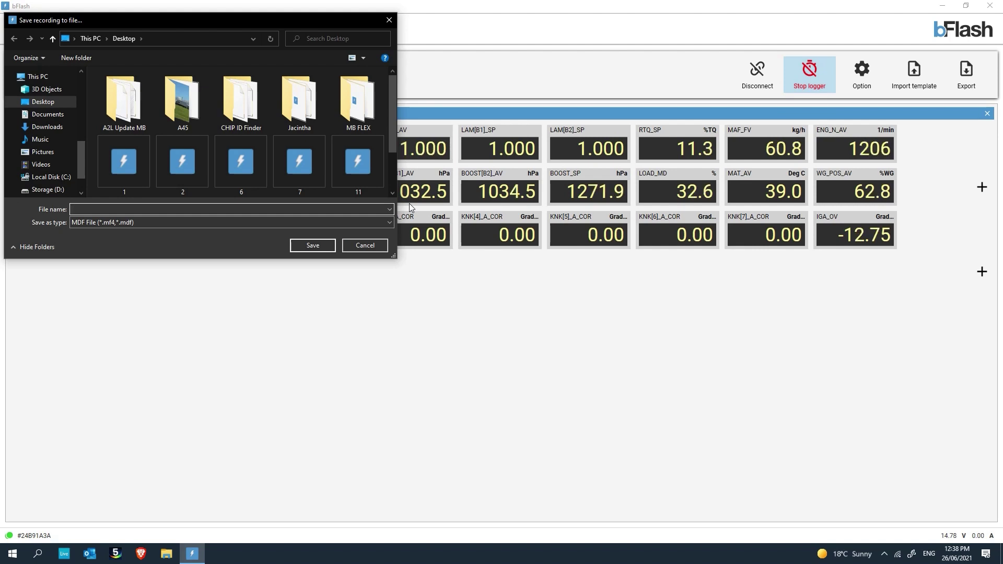
{"action": "type", "text": "test+bfla"}
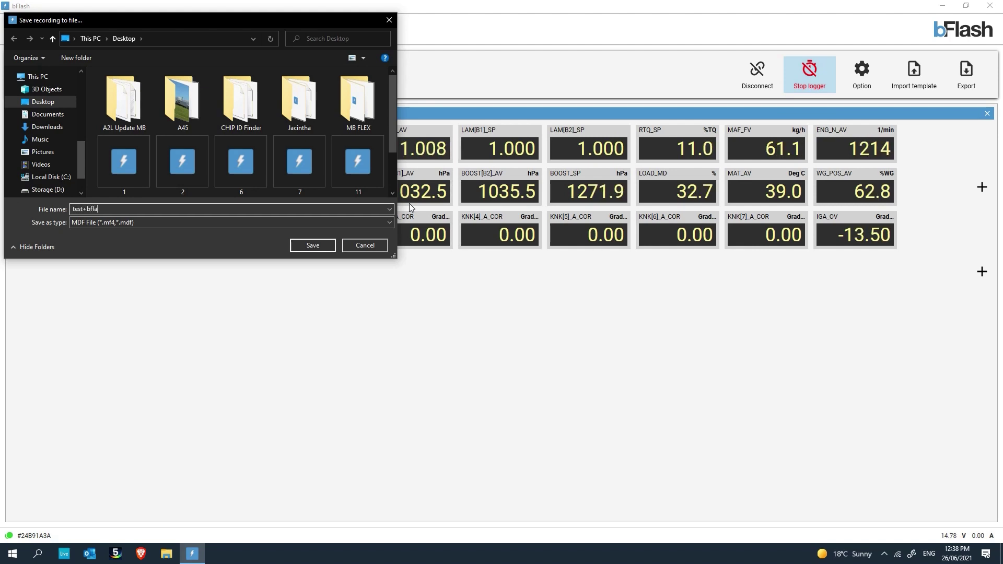
{"action": "type", "text": "sh_log1"}
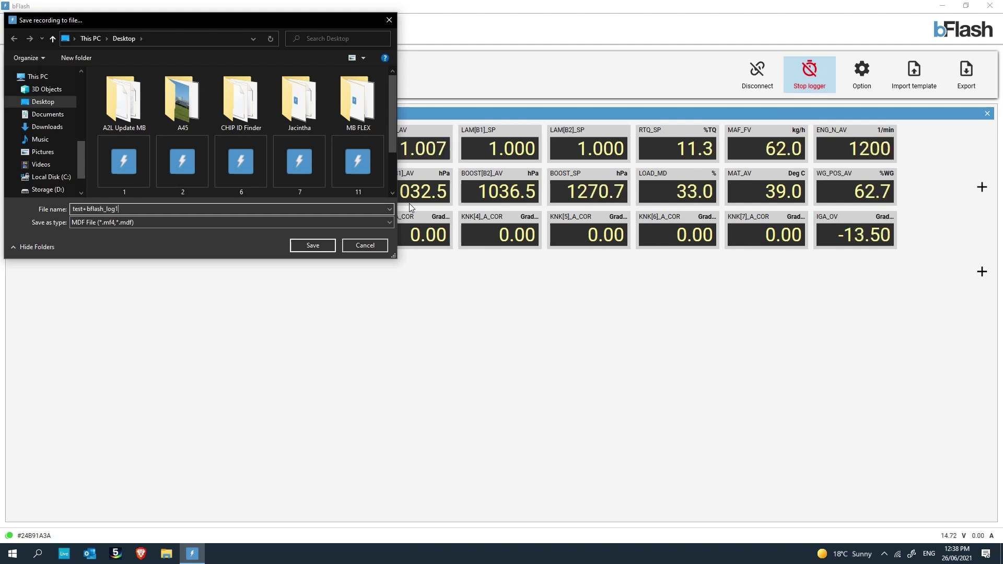
{"action": "key", "text": "Return"}
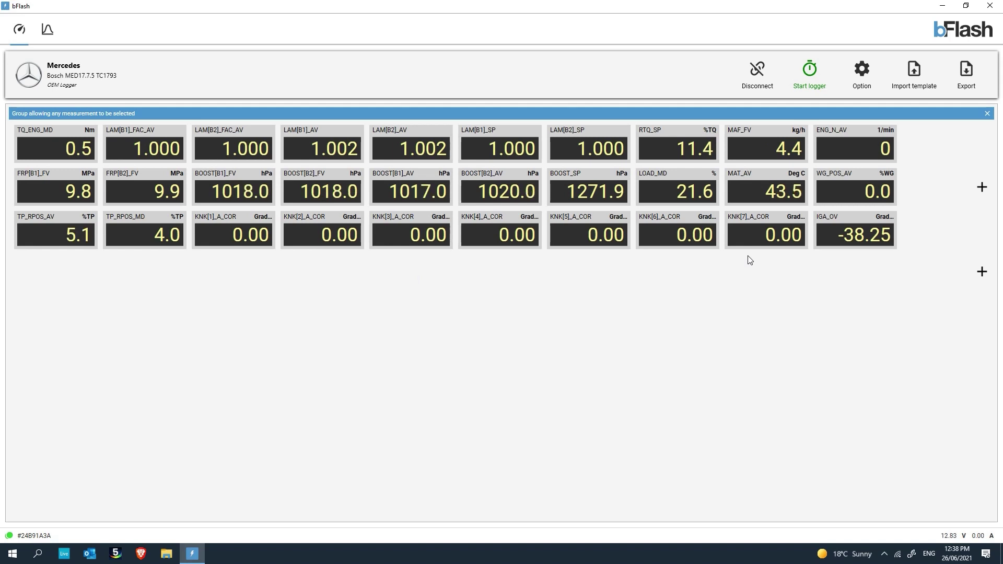
Disconnect from the ECU and open the saved log test+bflash_log1 in log analysis
{"action": "left_click", "coordinate": [736, 82]}
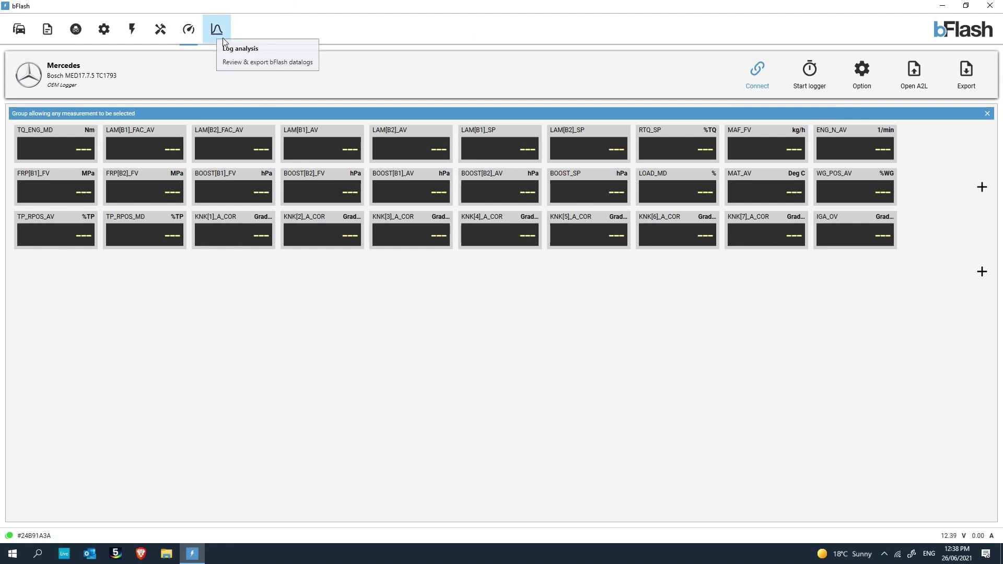
{"action": "left_click", "coordinate": [223, 39]}
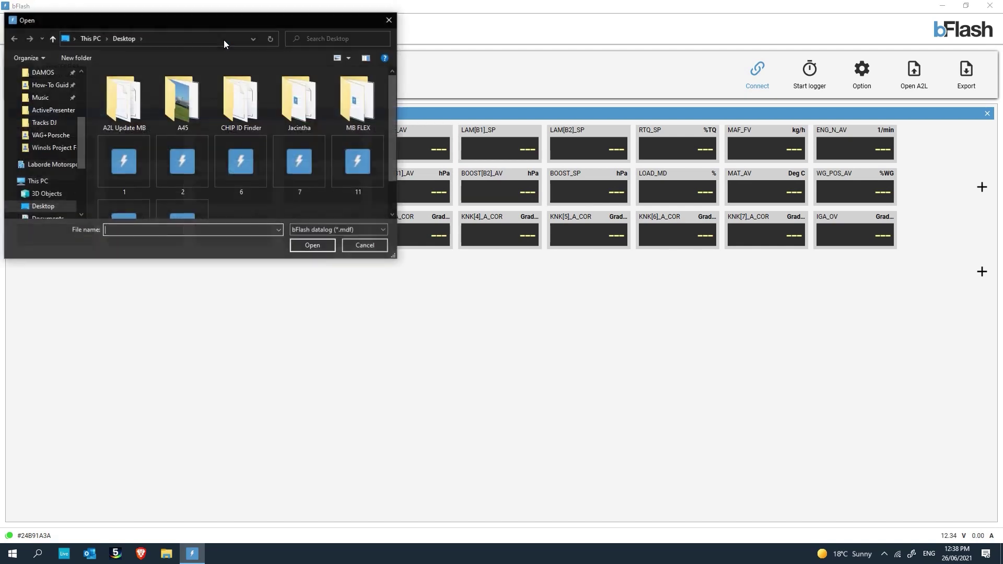
{"action": "scroll", "coordinate": [265, 184], "scroll_direction": "down", "scroll_amount": 1}
{"action": "left_click", "coordinate": [202, 196]}
{"action": "left_click", "coordinate": [300, 245]}
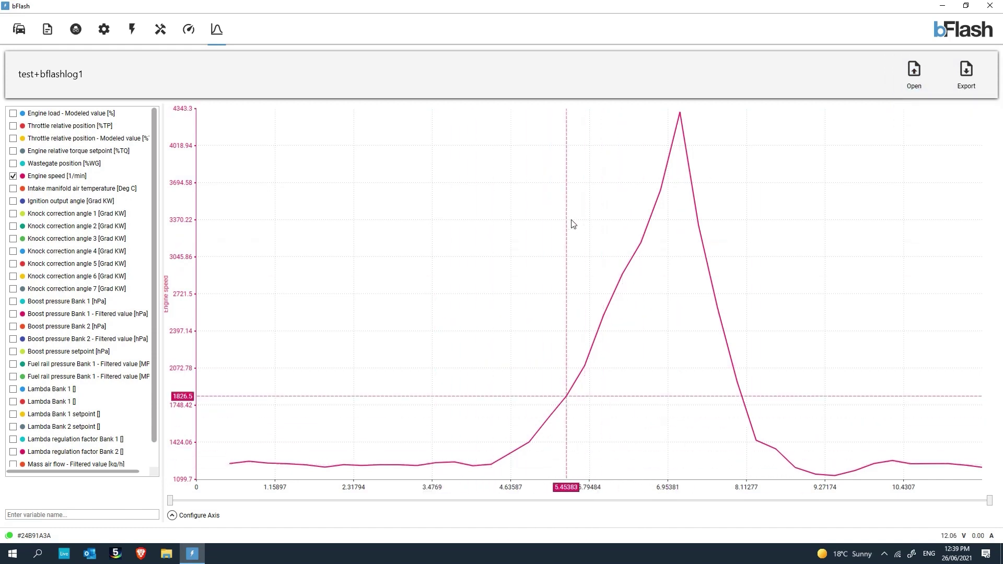
{"action": "right_click", "coordinate": [599, 243]}
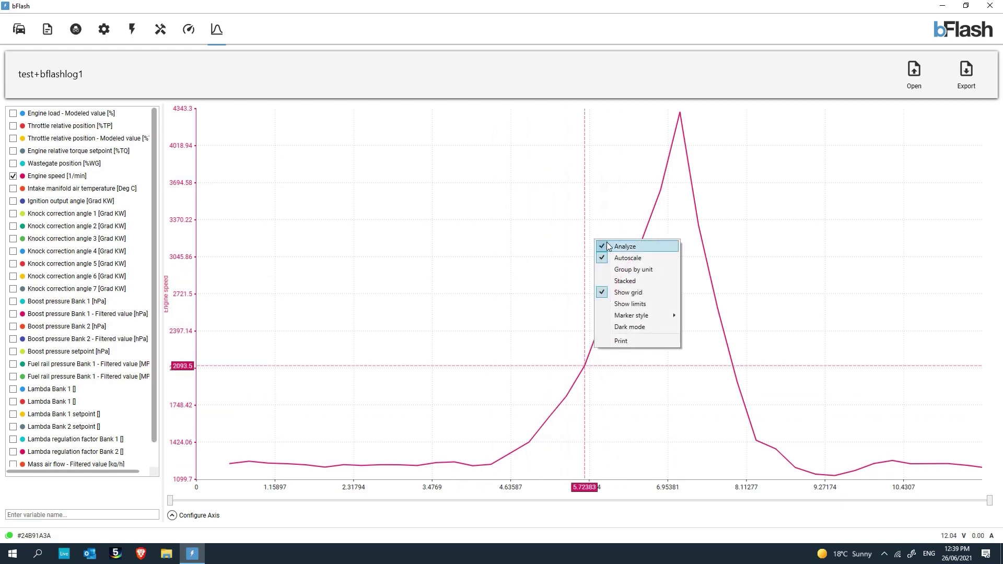
{"action": "left_click", "coordinate": [607, 243]}
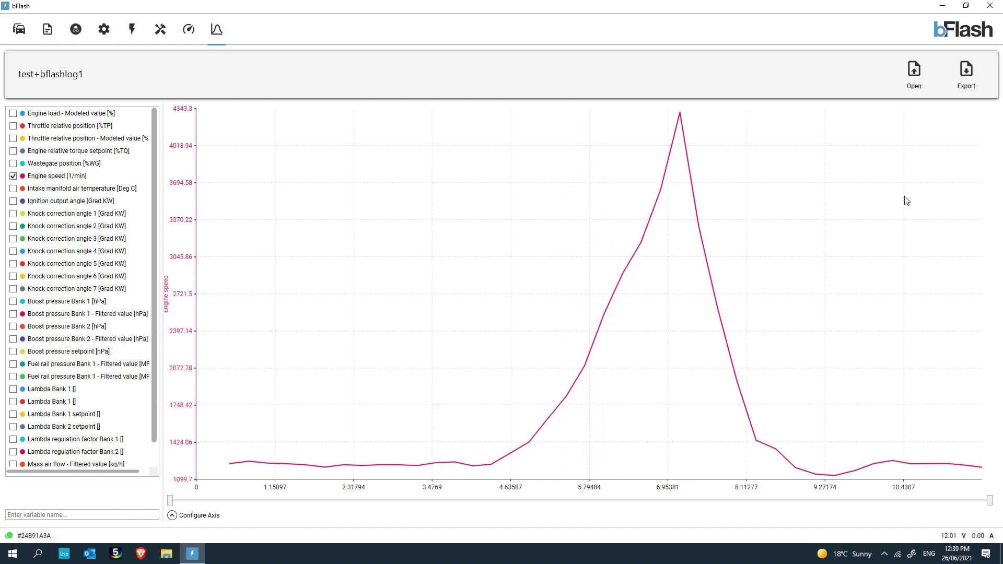
{"action": "right_click", "coordinate": [544, 189]}
{"action": "left_click", "coordinate": [562, 195]}
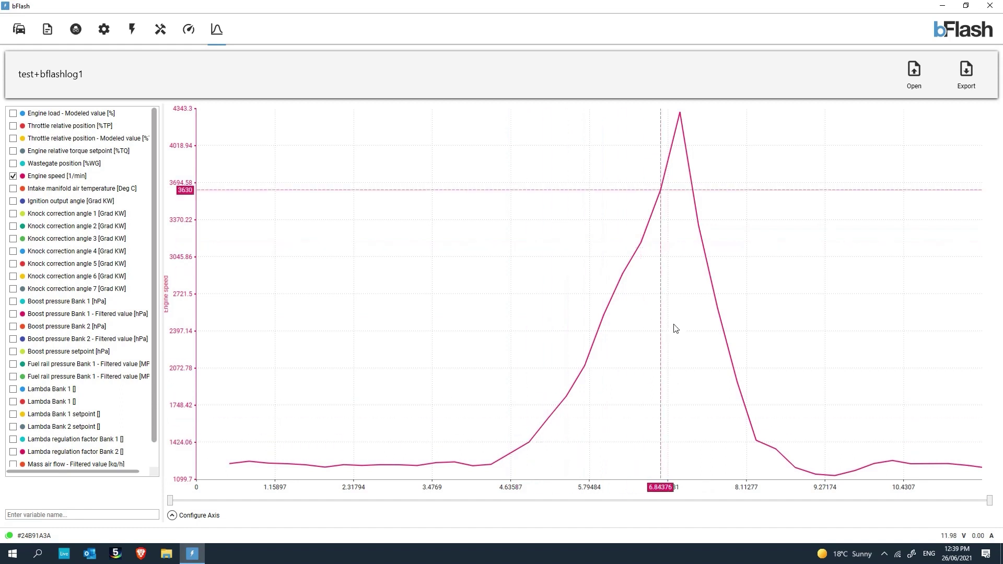
Switch the engine-speed chart to dark mode and print it to a PDF
{"action": "right_click", "coordinate": [567, 211]}
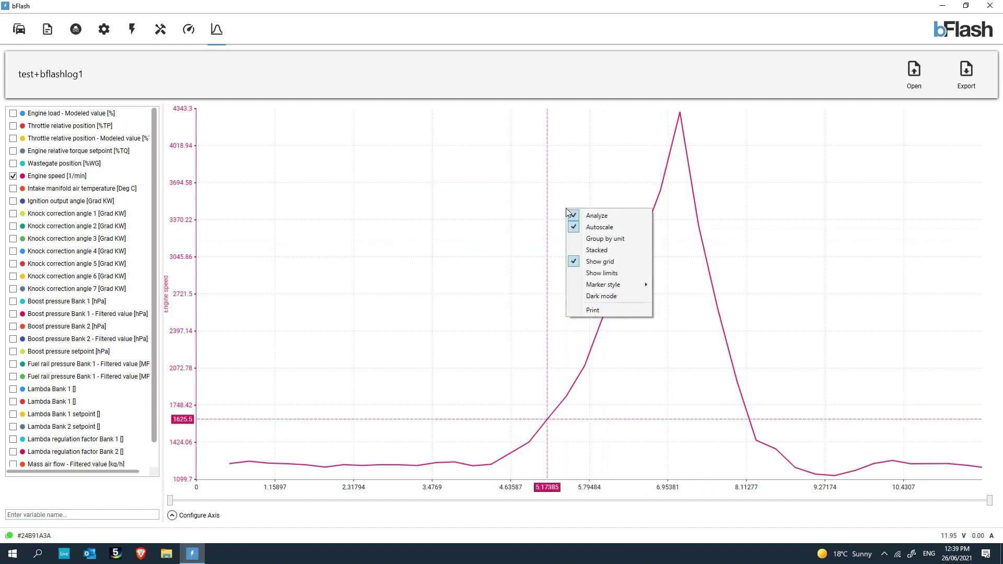
{"action": "left_click", "coordinate": [595, 299]}
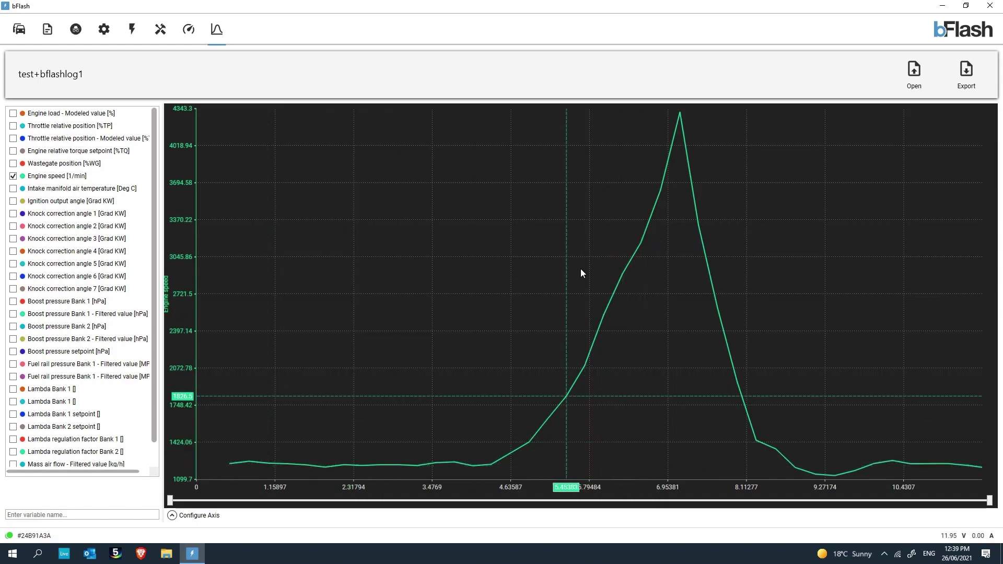
{"action": "right_click", "coordinate": [536, 206]}
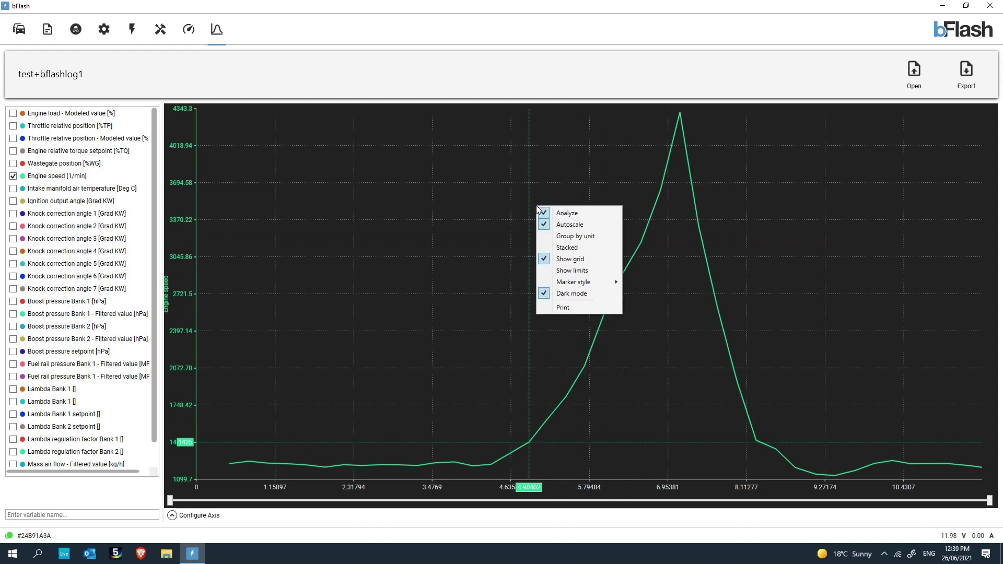
{"action": "left_click", "coordinate": [558, 308]}
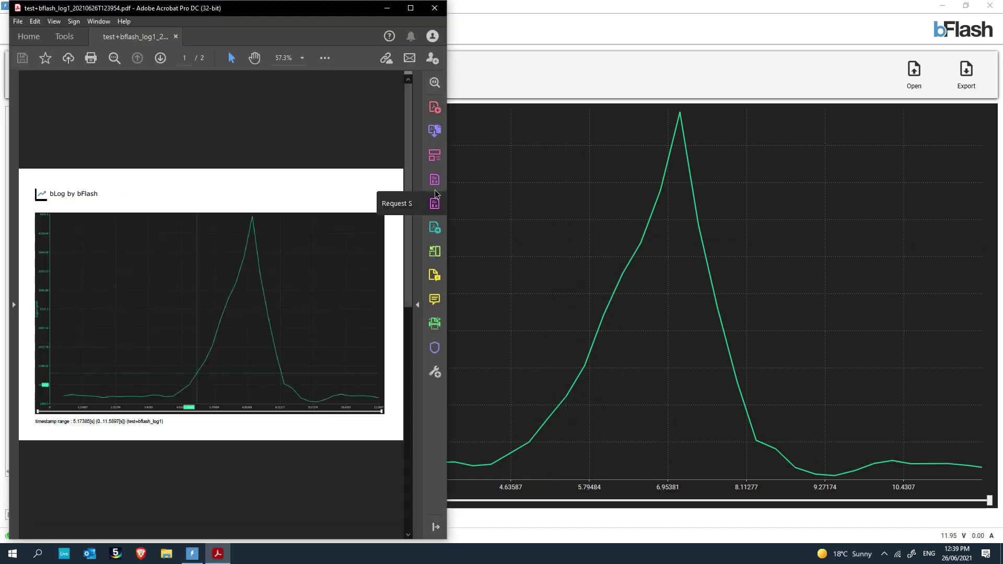
Scroll through the PDF's chart and engine-speed summary table, then close Acrobat
{"action": "left_click_drag", "start_coordinate": [411, 184], "coordinate": [400, 358]}
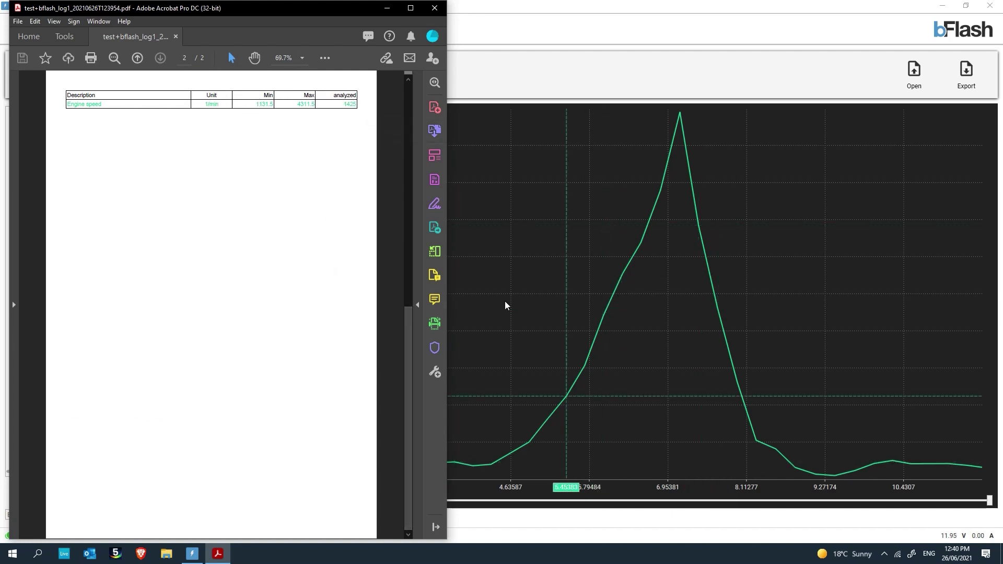
{"action": "left_click_drag", "start_coordinate": [410, 350], "coordinate": [408, 120]}
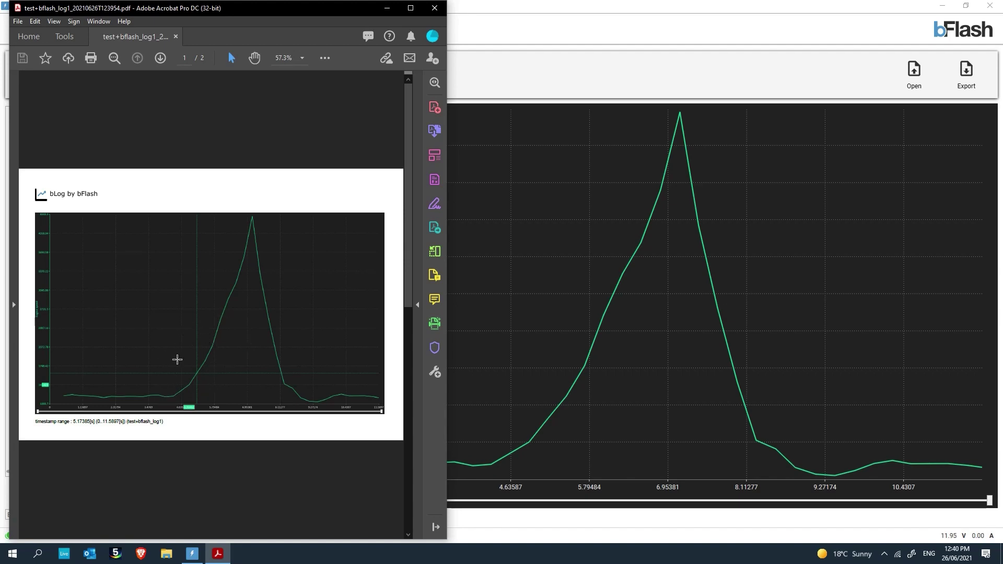
{"action": "left_click", "coordinate": [437, 10]}
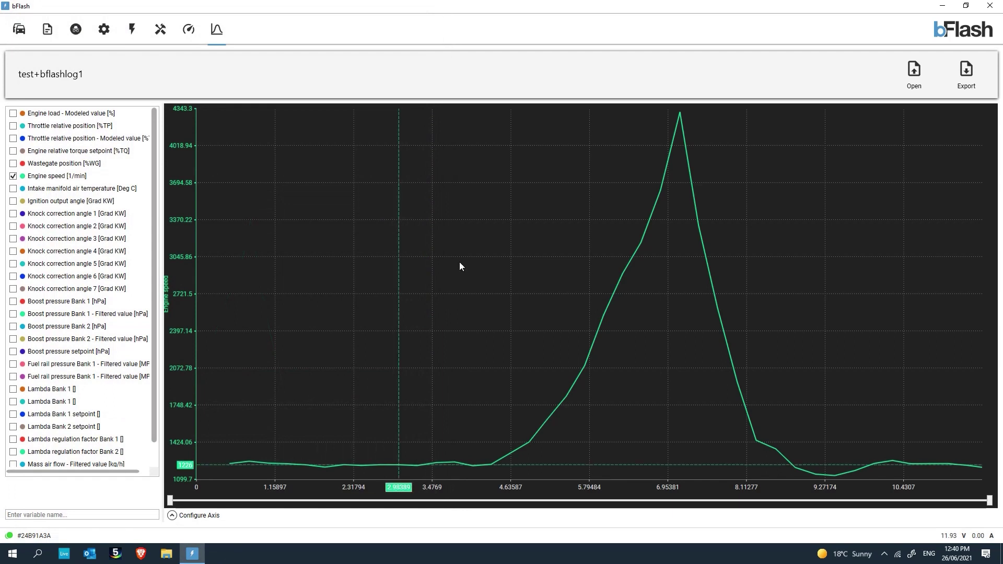
Turn off dark mode and the Analyze value crosshair on the engine-speed chart
{"action": "right_click", "coordinate": [459, 262]}
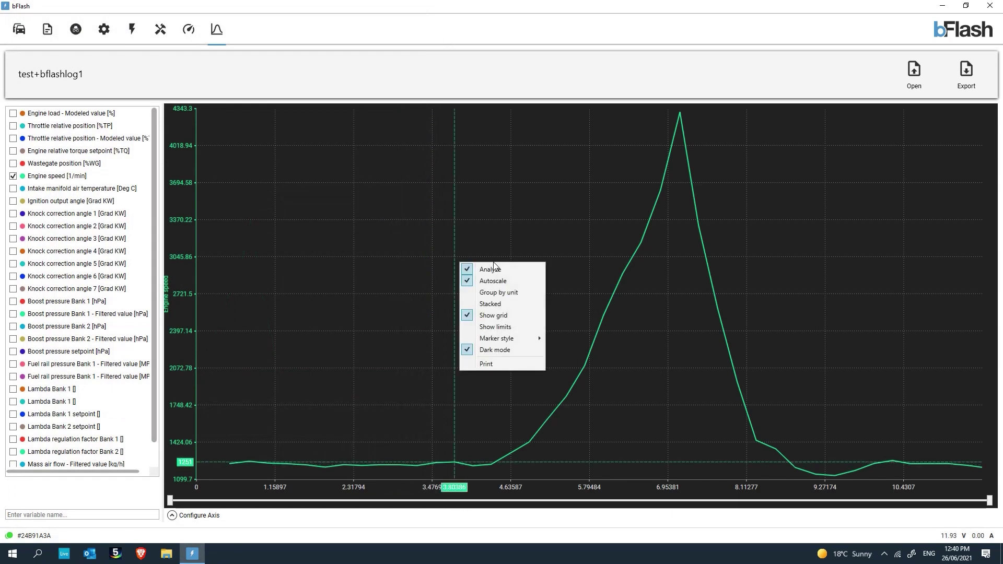
{"action": "left_click", "coordinate": [495, 349]}
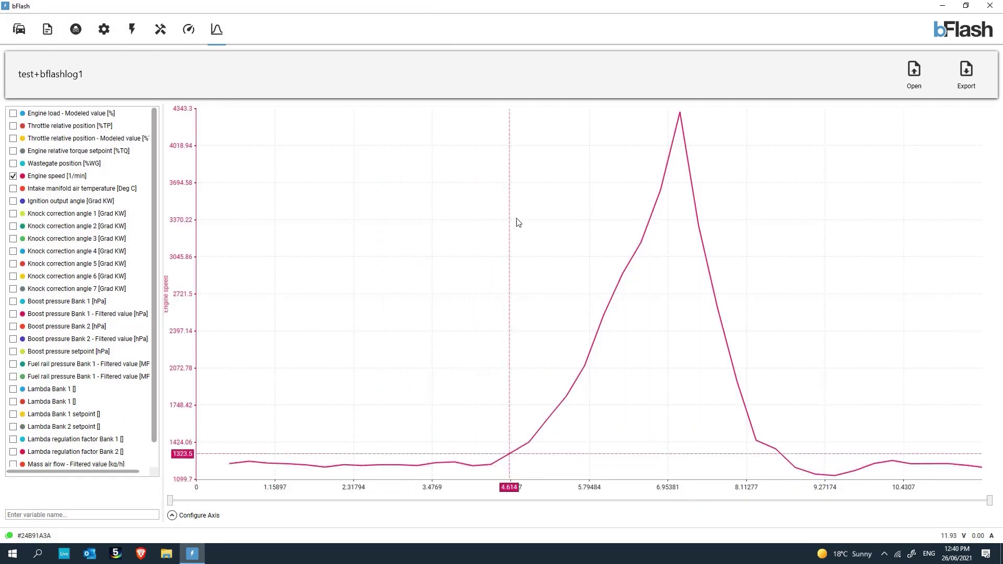
{"action": "right_click", "coordinate": [566, 196]}
{"action": "left_click", "coordinate": [575, 201]}
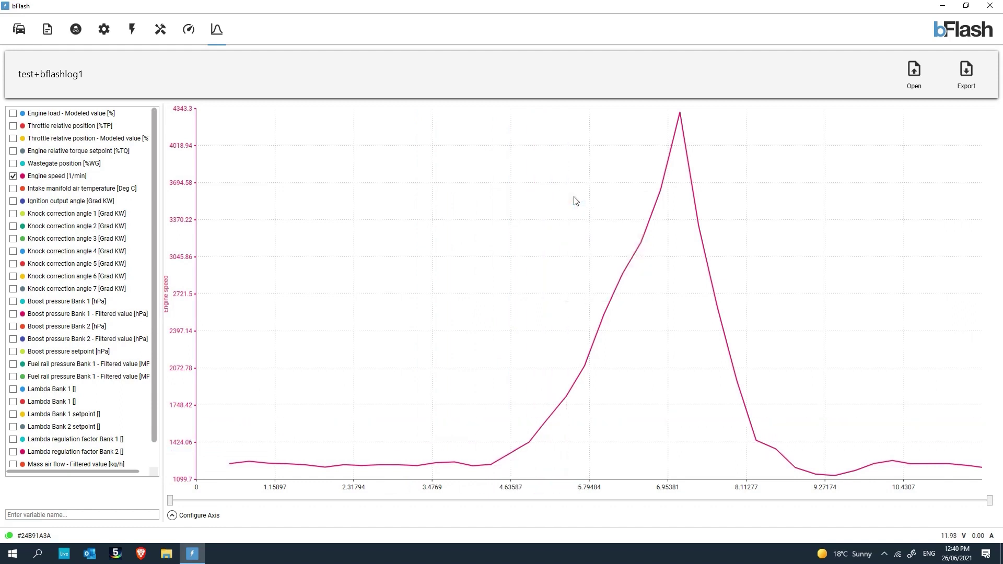
{"action": "right_click", "coordinate": [343, 162]}
{"action": "mouse_move", "coordinate": [386, 241]}
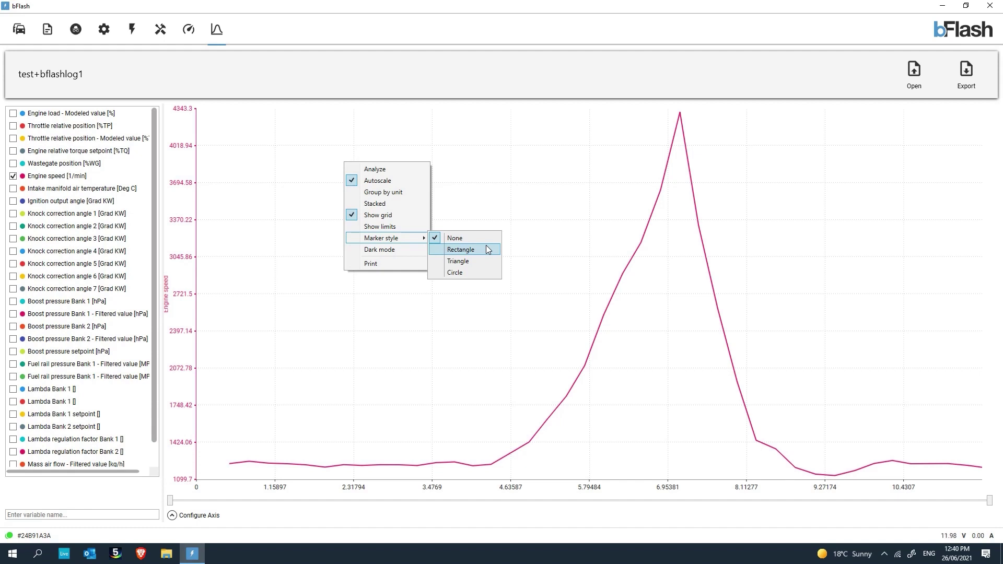
Show round dot markers at each sample and zoom the time axis to about 0–8.5 seconds
{"action": "left_click", "coordinate": [464, 272]}
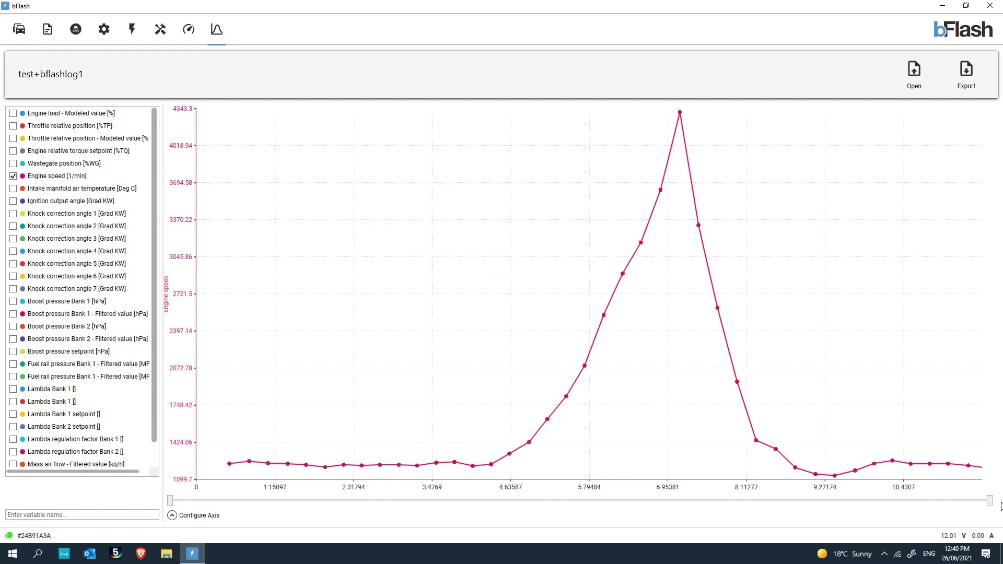
{"action": "left_click_drag", "start_coordinate": [993, 506], "coordinate": [747, 522]}
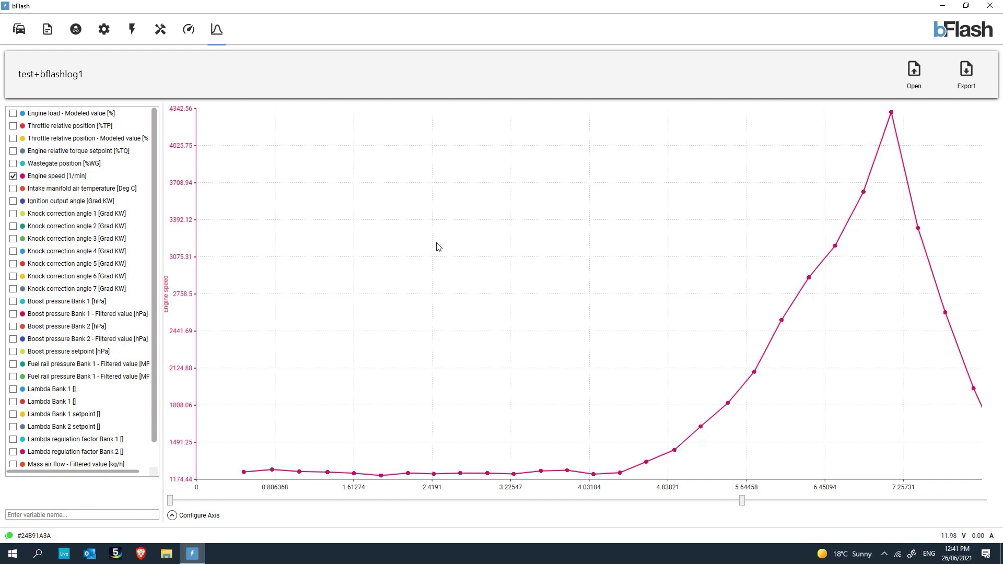
{"action": "scroll", "coordinate": [104, 234], "scroll_direction": "down", "scroll_amount": 1}
{"action": "scroll", "coordinate": [105, 234], "scroll_direction": "up", "scroll_amount": 1}
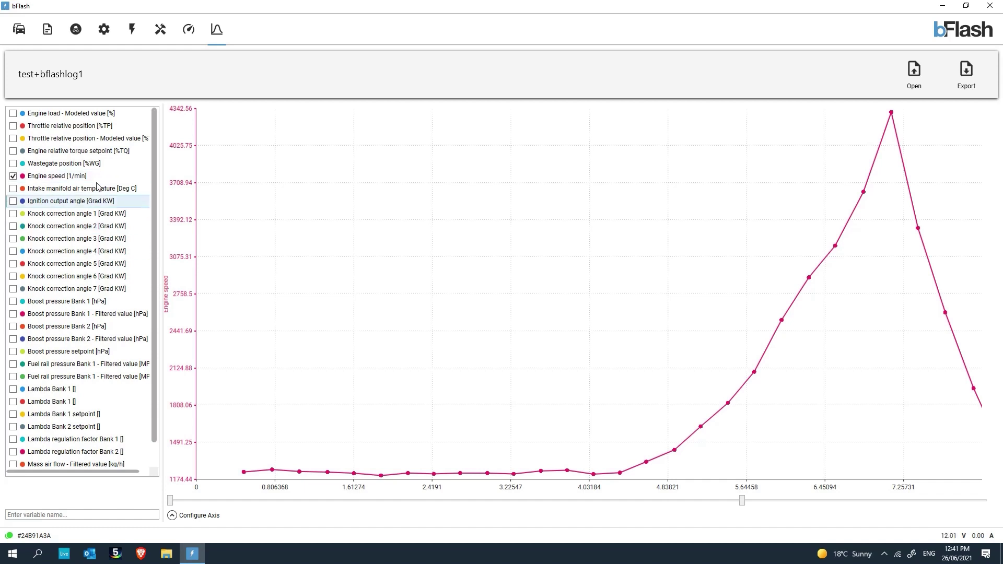
{"action": "scroll", "coordinate": [94, 326], "scroll_direction": "down", "scroll_amount": 1}
{"action": "scroll", "coordinate": [94, 327], "scroll_direction": "up", "scroll_amount": 1}
Add Engine load – Modeled value and Ignition output angle, and set marker style to None
{"action": "left_click", "coordinate": [14, 114]}
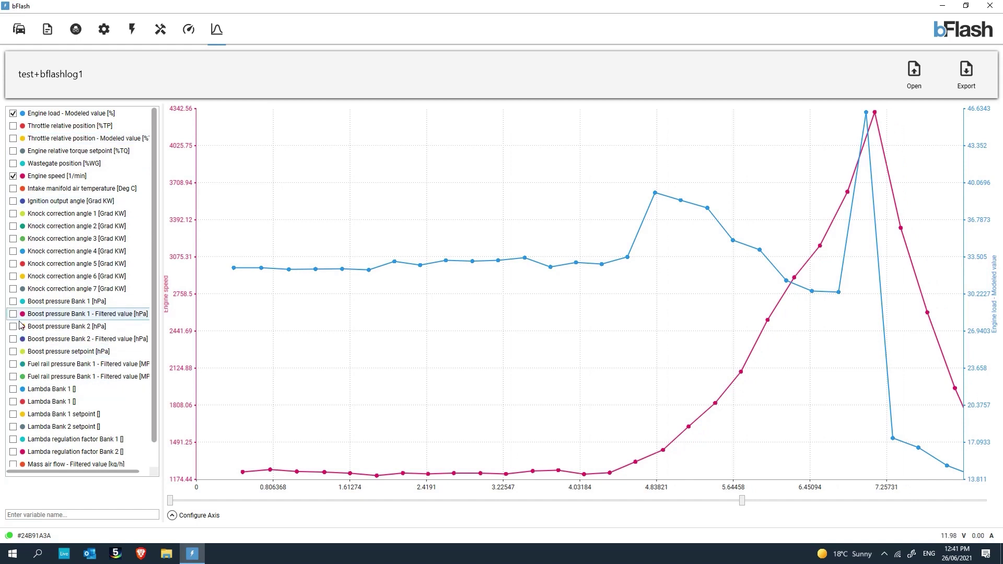
{"action": "left_click", "coordinate": [13, 201]}
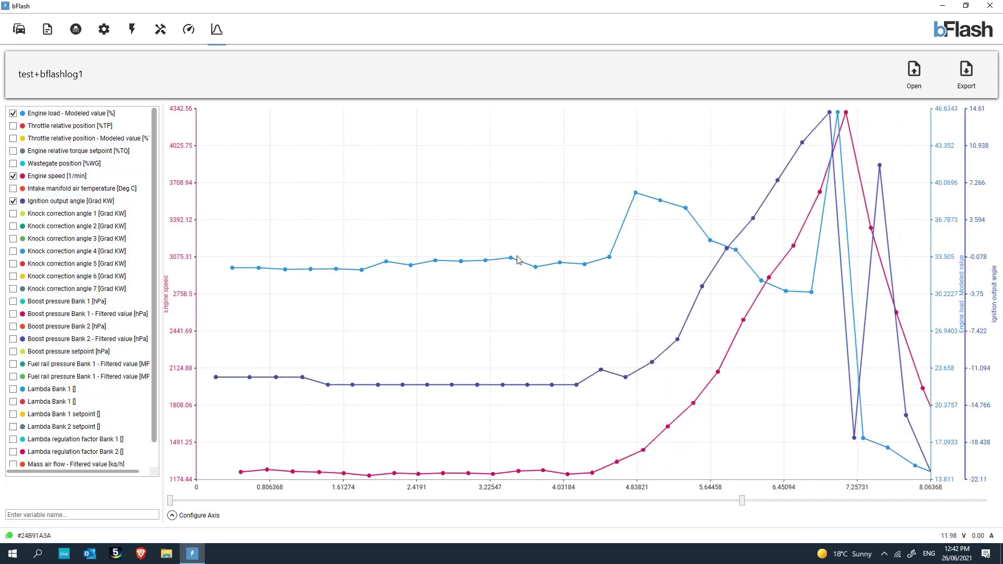
{"action": "right_click", "coordinate": [532, 192]}
{"action": "mouse_move", "coordinate": [612, 270]}
{"action": "left_click", "coordinate": [642, 265]}
Toggle the chart to the dark theme and back to the light theme
{"action": "right_click", "coordinate": [499, 207]}
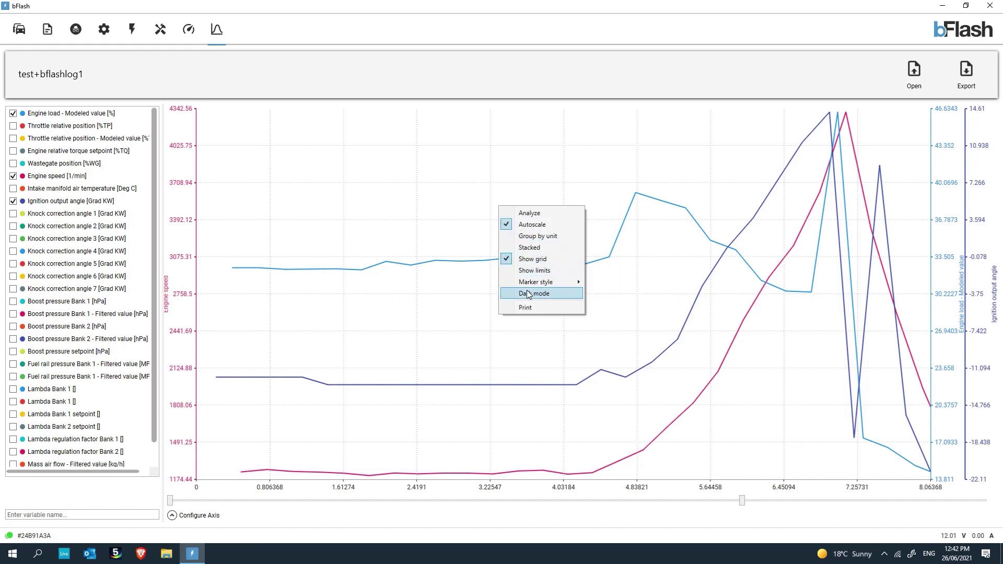
{"action": "left_click", "coordinate": [528, 294]}
{"action": "right_click", "coordinate": [487, 194]}
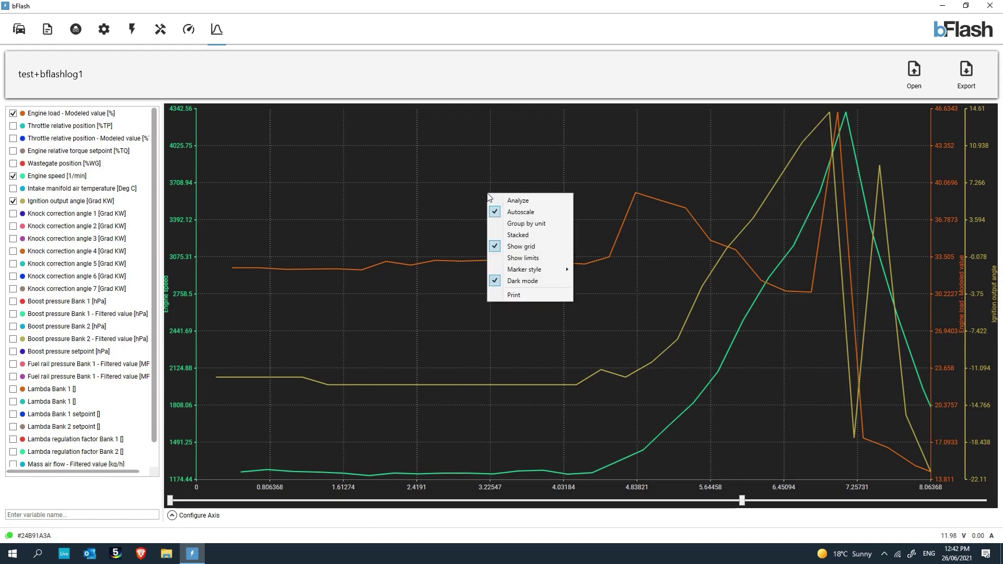
{"action": "left_click", "coordinate": [540, 279]}
{"action": "right_click", "coordinate": [526, 206]}
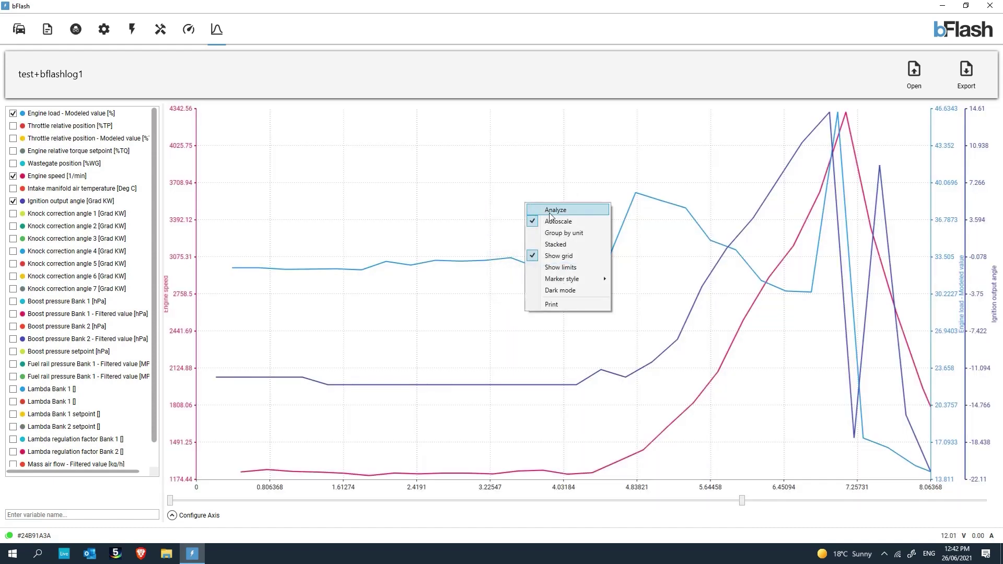
Group axes by unit and fix ranges at 0–8000 1/min, 0–300 %, −40 to 40 Grad KW
{"action": "left_click", "coordinate": [577, 233]}
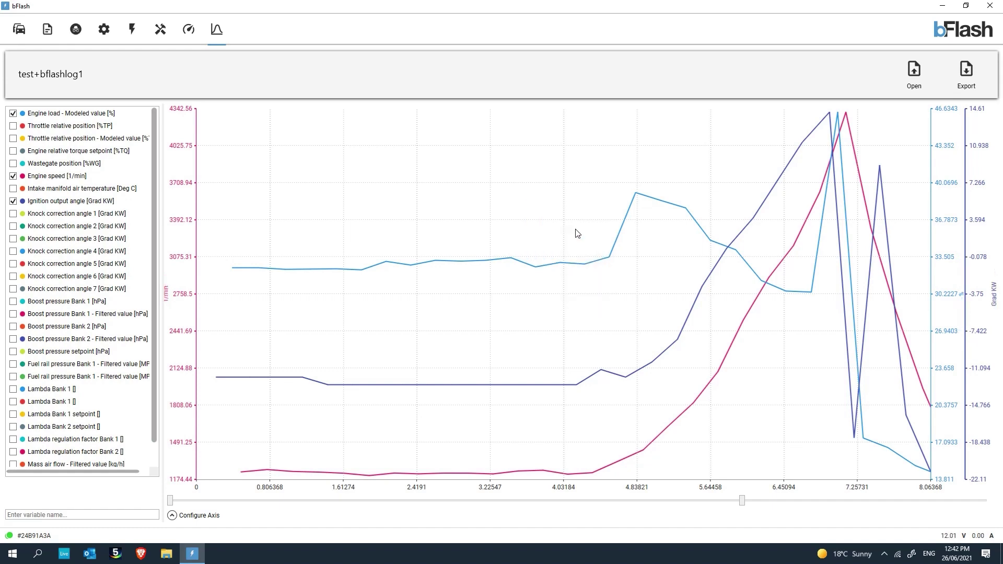
{"action": "right_click", "coordinate": [516, 182]}
{"action": "left_click", "coordinate": [558, 206]}
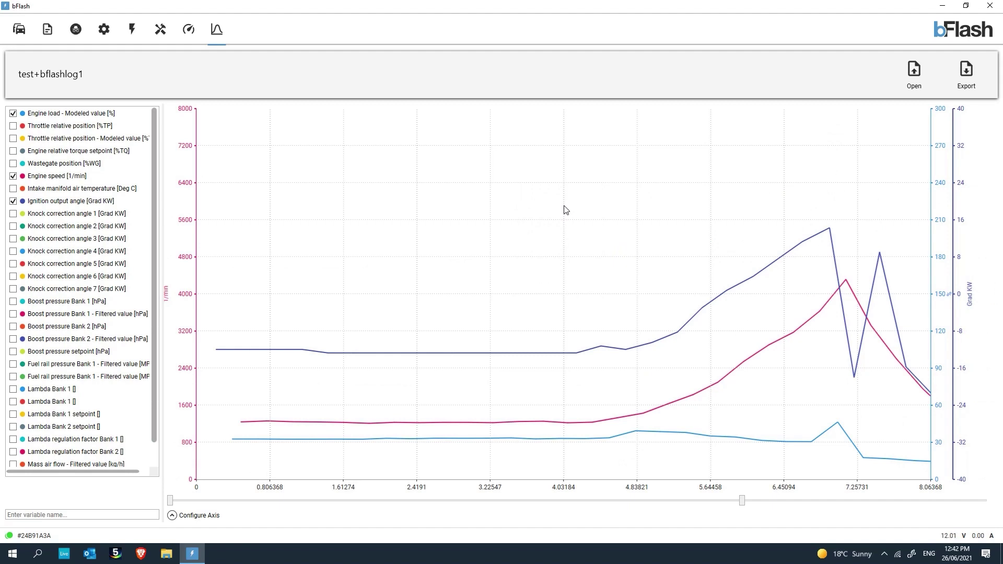
{"action": "right_click", "coordinate": [564, 210]}
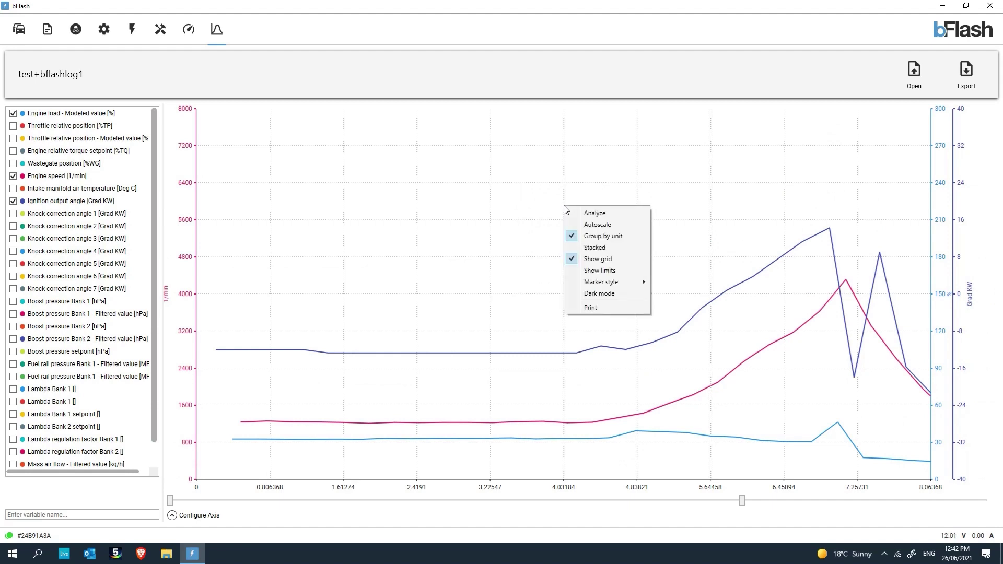
{"action": "left_click", "coordinate": [584, 225]}
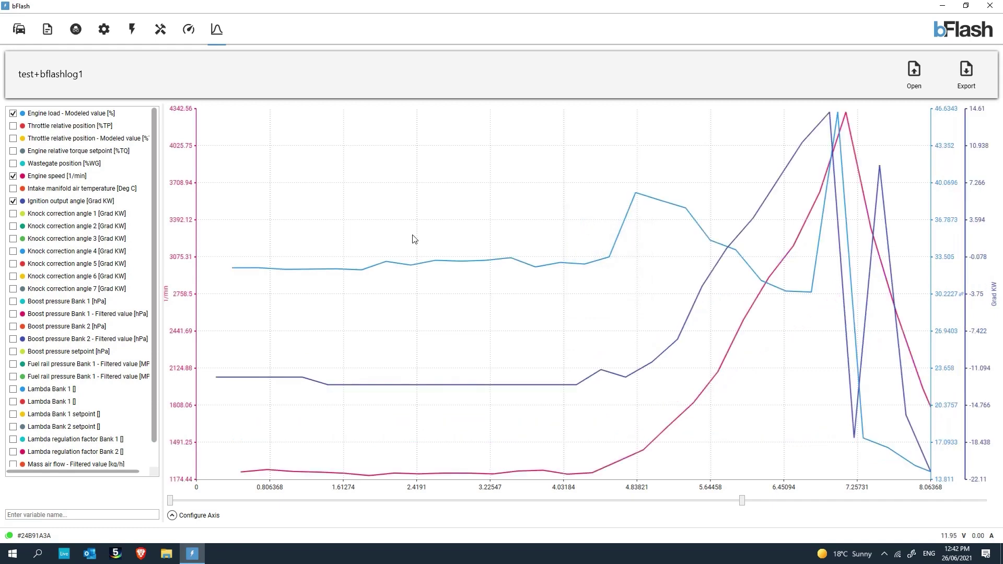
{"action": "right_click", "coordinate": [406, 178]}
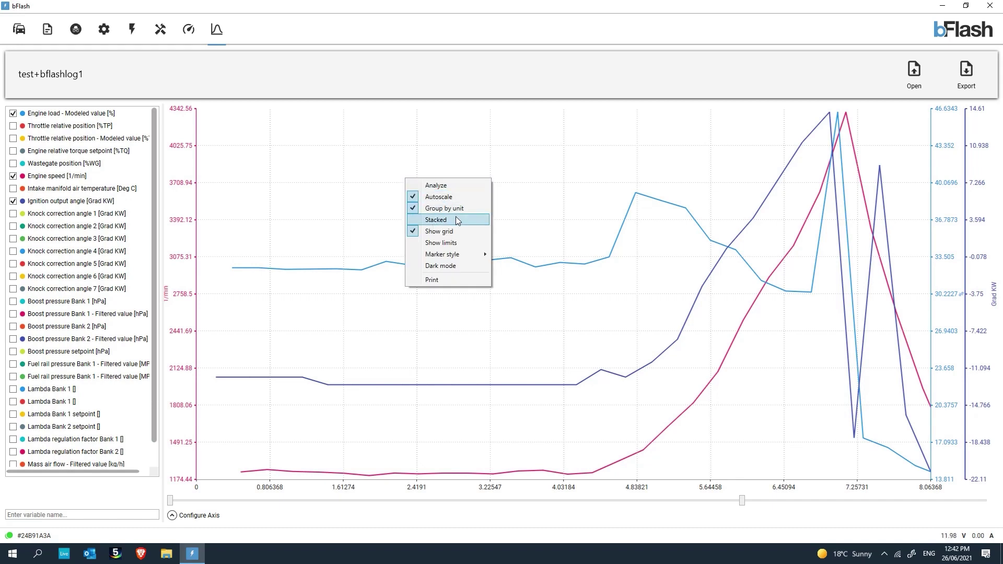
{"action": "left_click", "coordinate": [458, 197]}
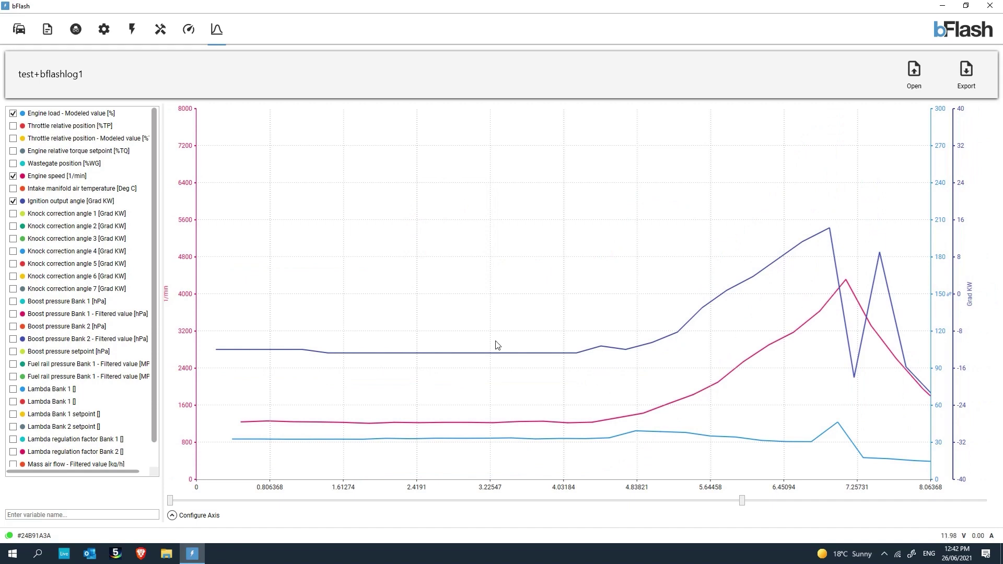
Toggle the grid off and back on, then re-enable autoscaling to fit the axes to the data
{"action": "right_click", "coordinate": [470, 258]}
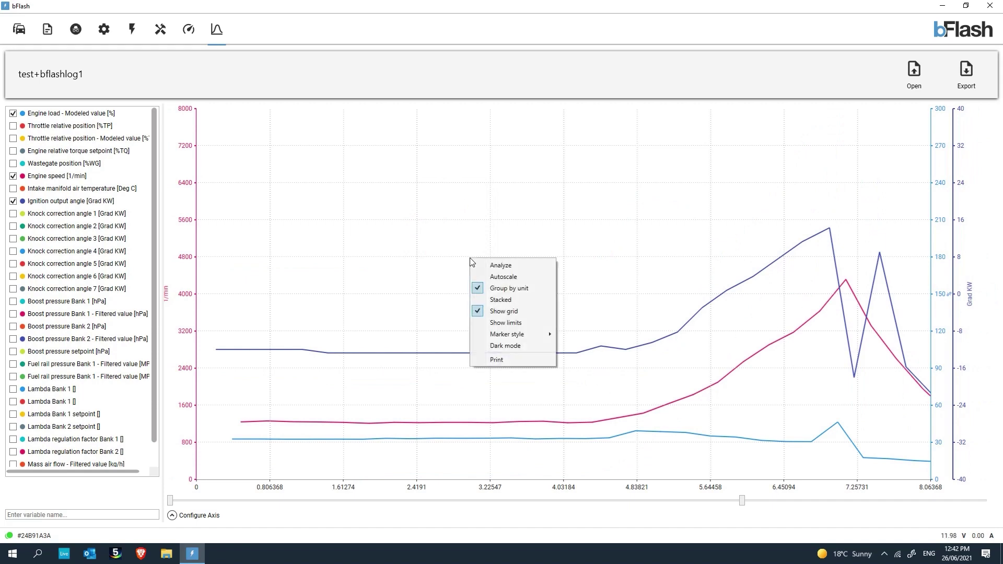
{"action": "left_click", "coordinate": [545, 312]}
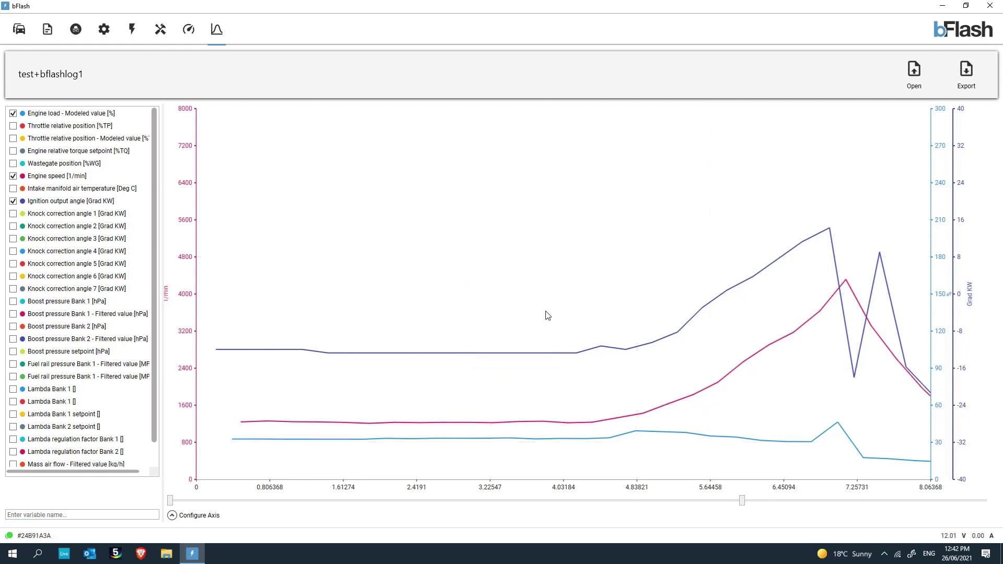
{"action": "right_click", "coordinate": [447, 251]}
{"action": "left_click", "coordinate": [512, 302]}
{"action": "right_click", "coordinate": [543, 296]}
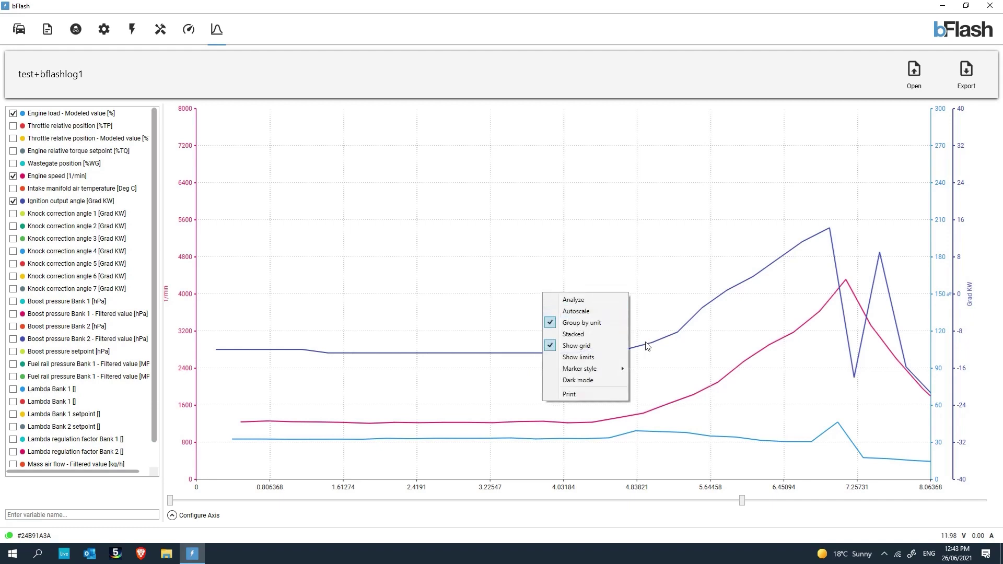
{"action": "left_click", "coordinate": [590, 309]}
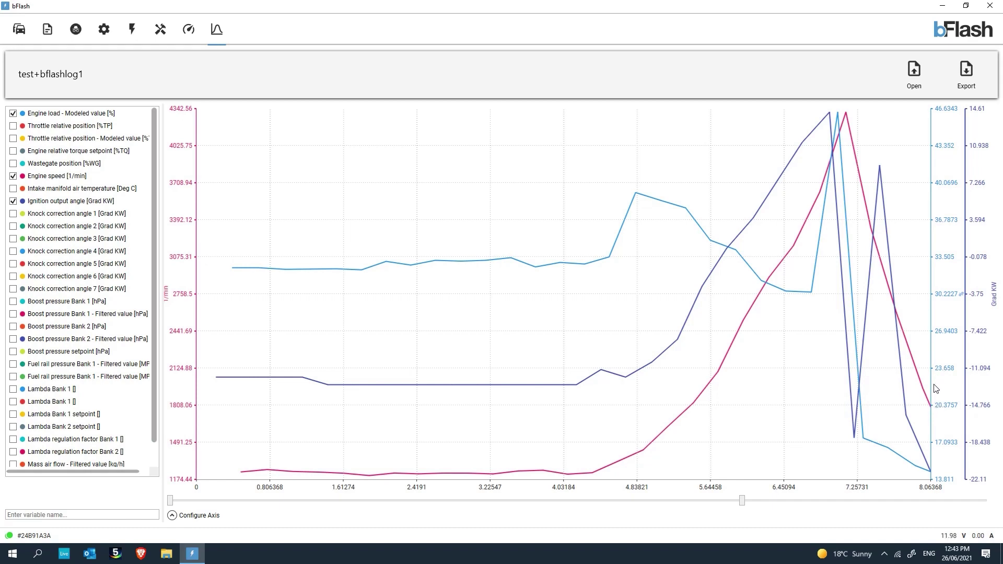
Stack the chart into panes by unit and briefly show Knock correction angles 1 and 2
{"action": "right_click", "coordinate": [455, 359]}
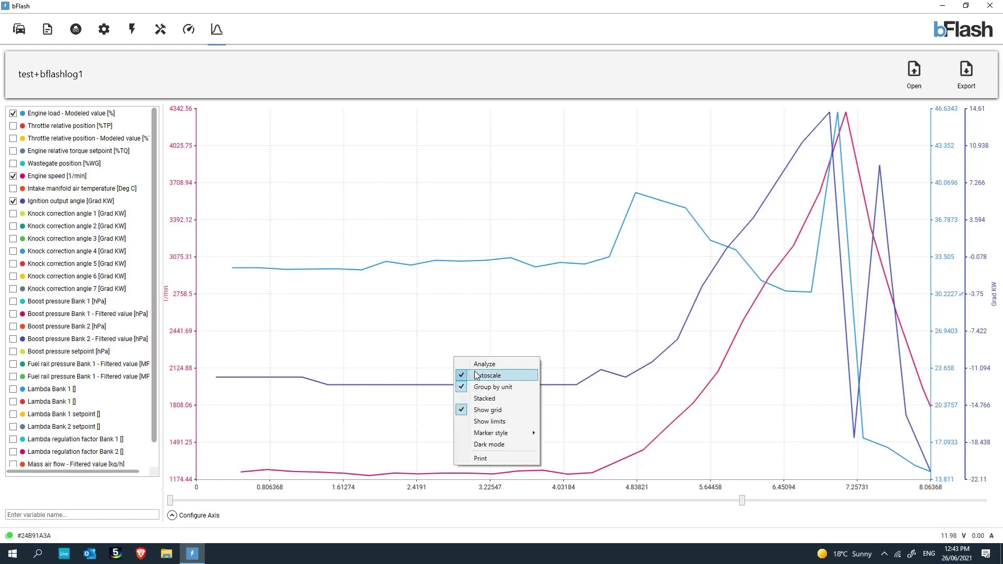
{"action": "left_click", "coordinate": [486, 398]}
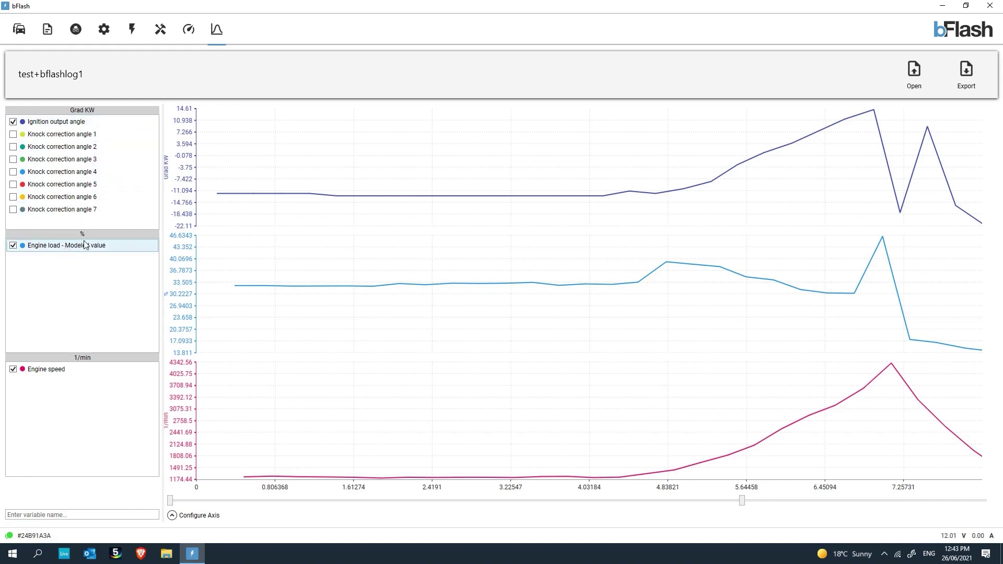
{"action": "left_click", "coordinate": [12, 135]}
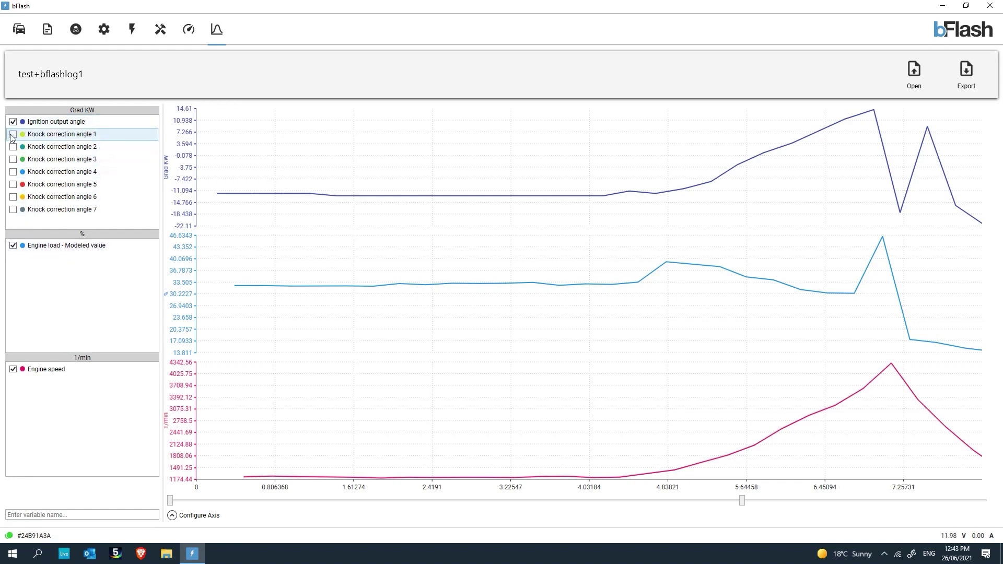
{"action": "left_click", "coordinate": [12, 135]}
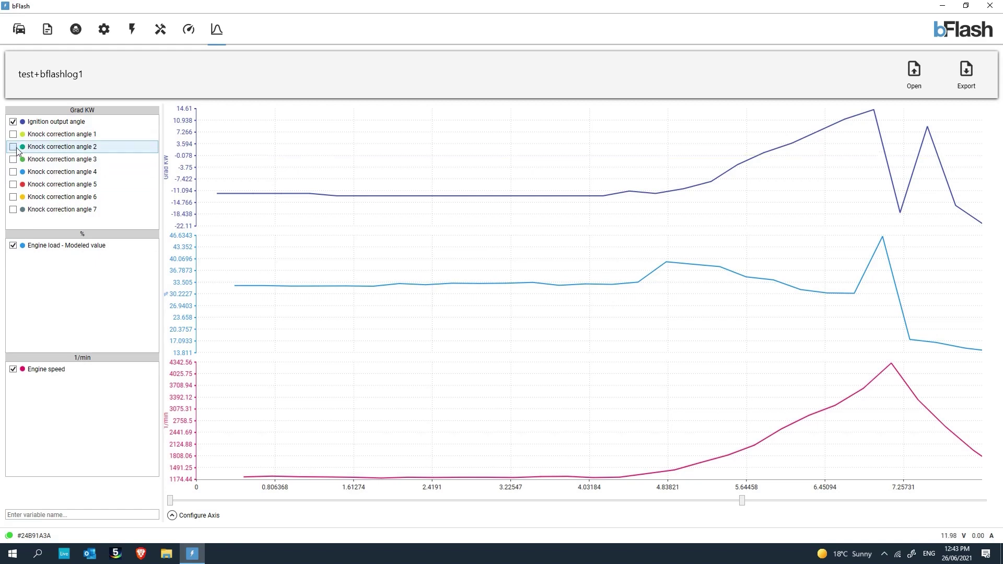
{"action": "left_click", "coordinate": [13, 146]}
{"action": "left_click", "coordinate": [13, 147]}
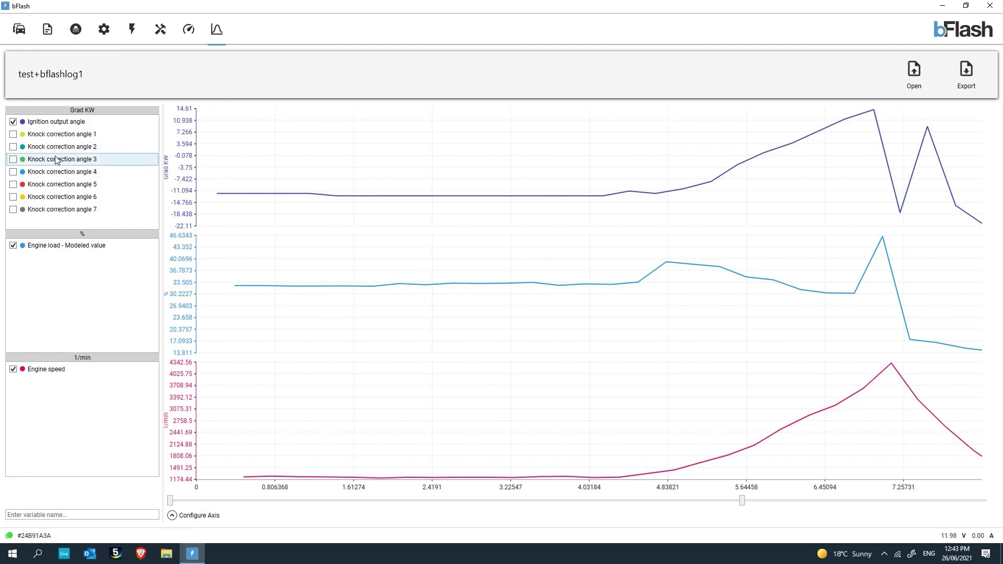
Briefly plot Knock correction angles 2 and 3 in the top pane, then hide them again
{"action": "left_click", "coordinate": [14, 148]}
{"action": "left_click", "coordinate": [13, 159]}
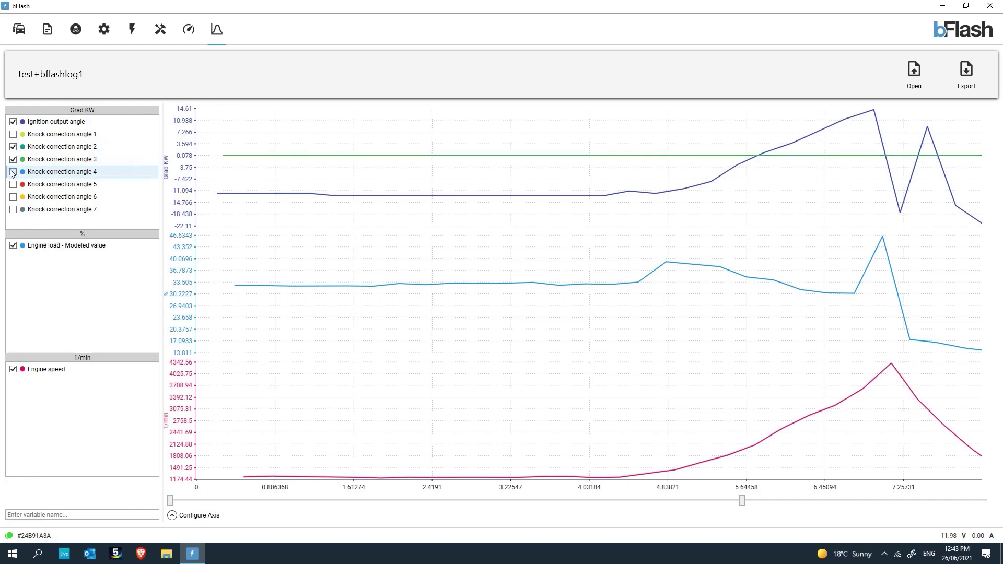
{"action": "left_click", "coordinate": [13, 160]}
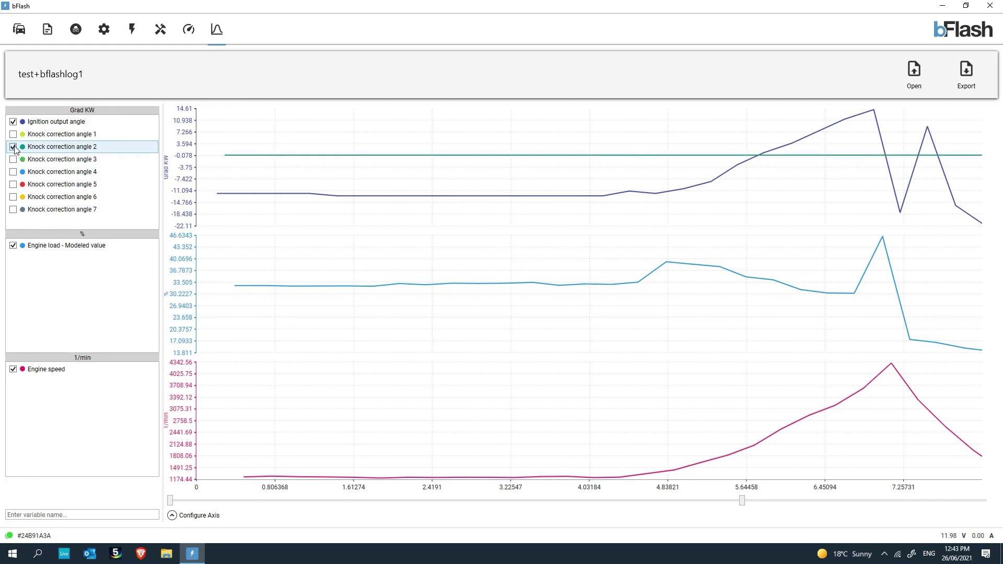
{"action": "left_click", "coordinate": [13, 147]}
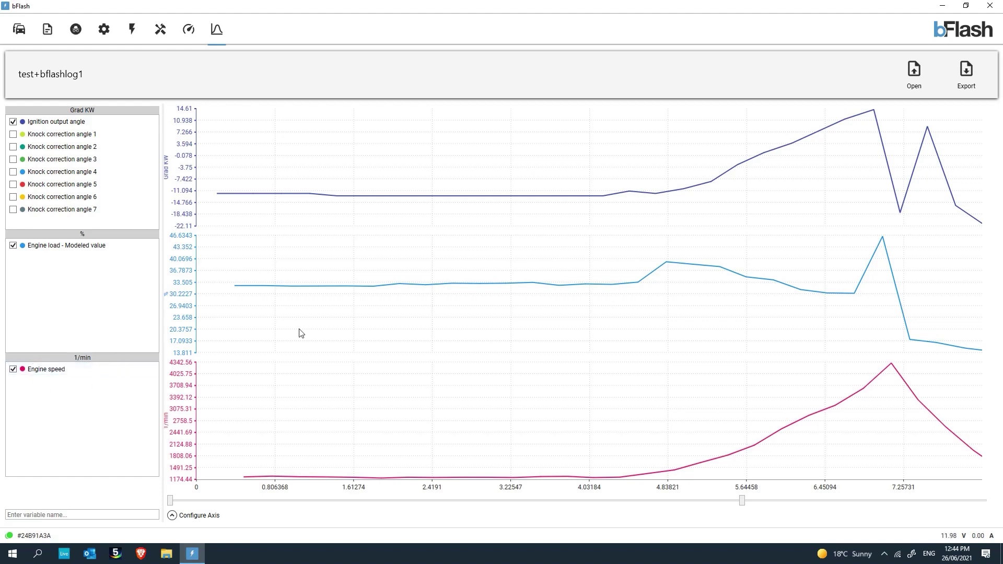
Turn off Stacked to overlay all three traces in one pane, and scroll the variable list
{"action": "right_click", "coordinate": [312, 317]}
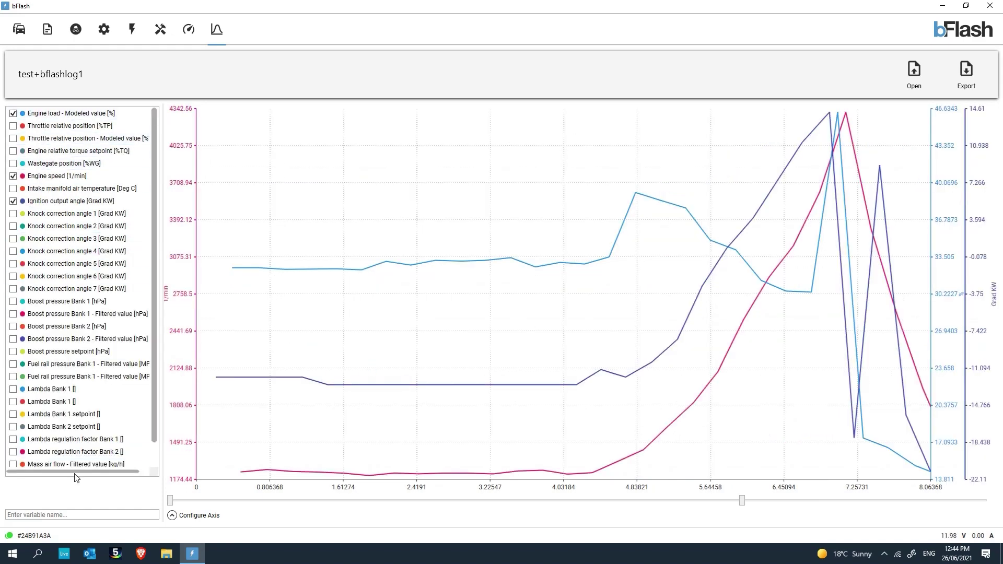
{"action": "scroll", "coordinate": [103, 403], "scroll_direction": "down", "scroll_amount": 1}
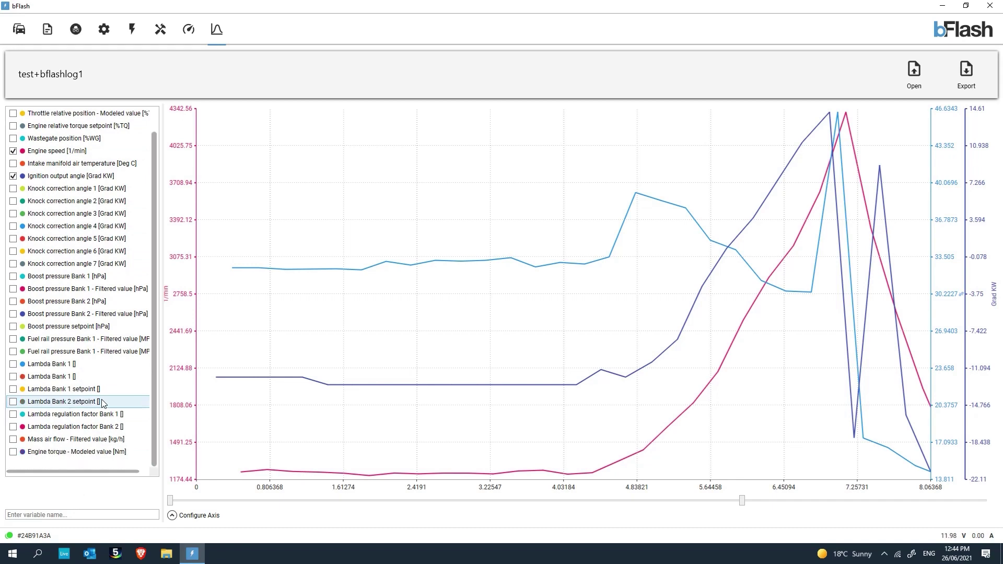
{"action": "scroll", "coordinate": [115, 328], "scroll_direction": "up", "scroll_amount": 1}
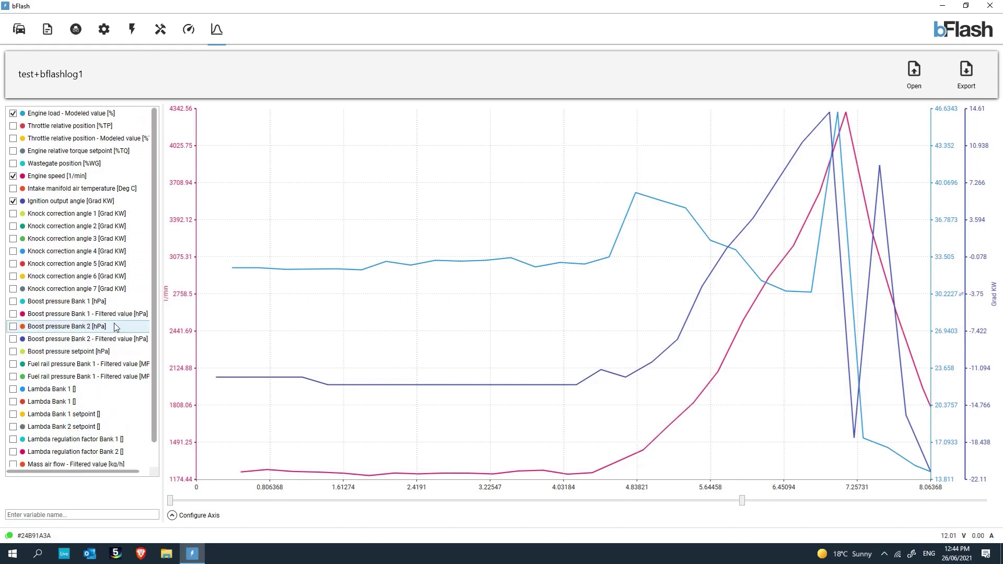
{"action": "left_click", "coordinate": [86, 515]}
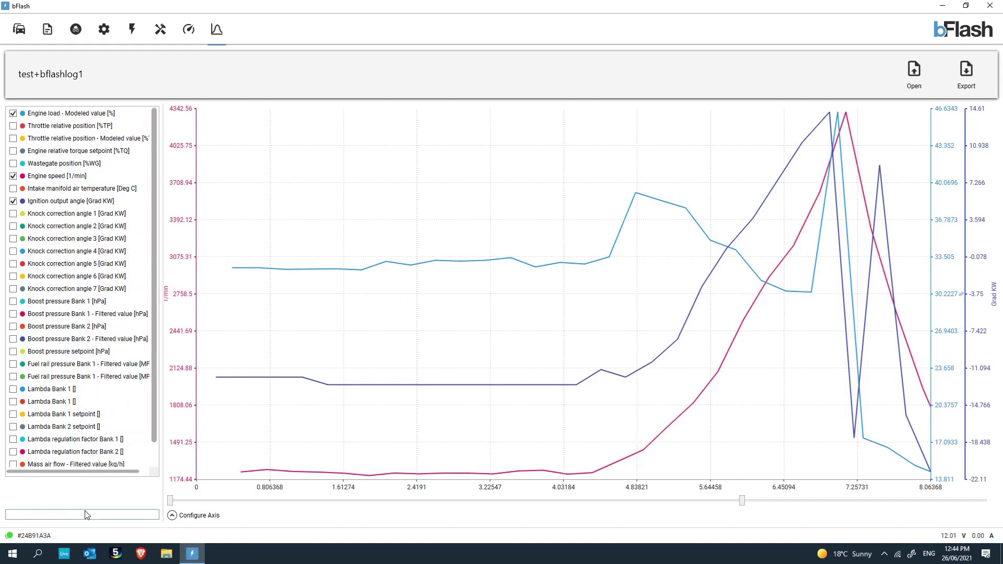
{"action": "type", "text": "lamb"}
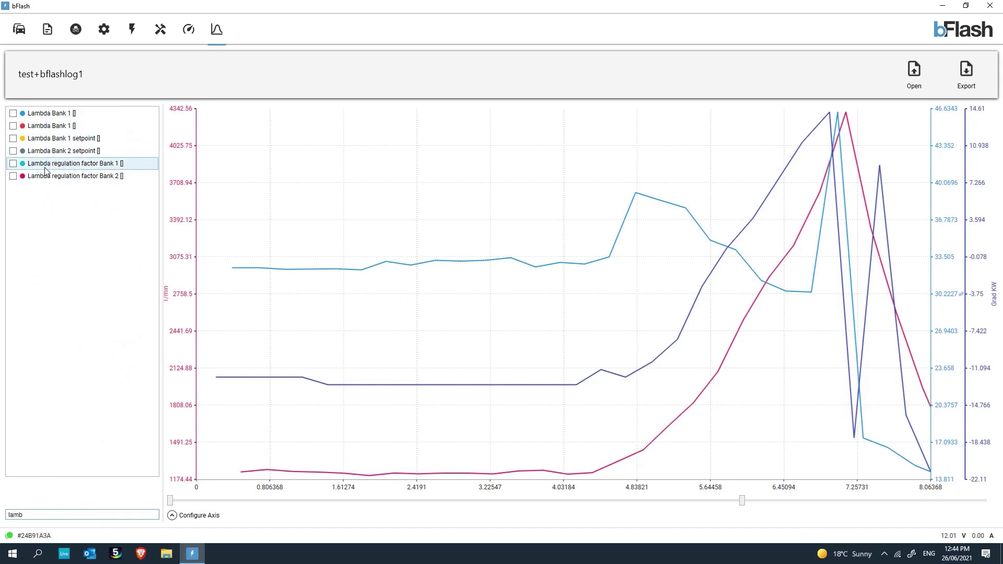
{"action": "left_click", "coordinate": [13, 114]}
{"action": "left_click", "coordinate": [13, 126]}
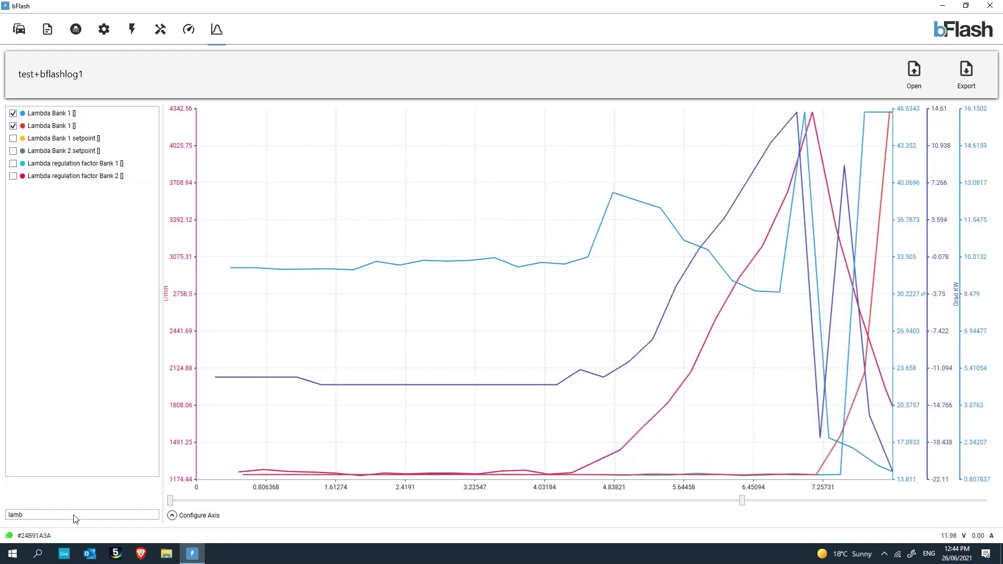
{"action": "left_click", "coordinate": [13, 125]}
{"action": "left_click", "coordinate": [13, 113]}
{"action": "right_click", "coordinate": [295, 173]}
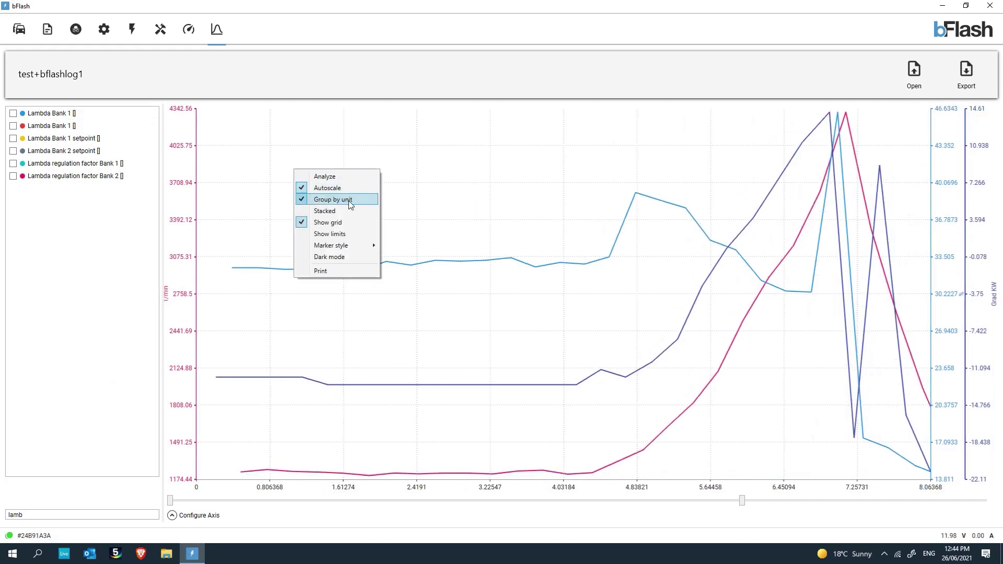
{"action": "mouse_move", "coordinate": [360, 245]}
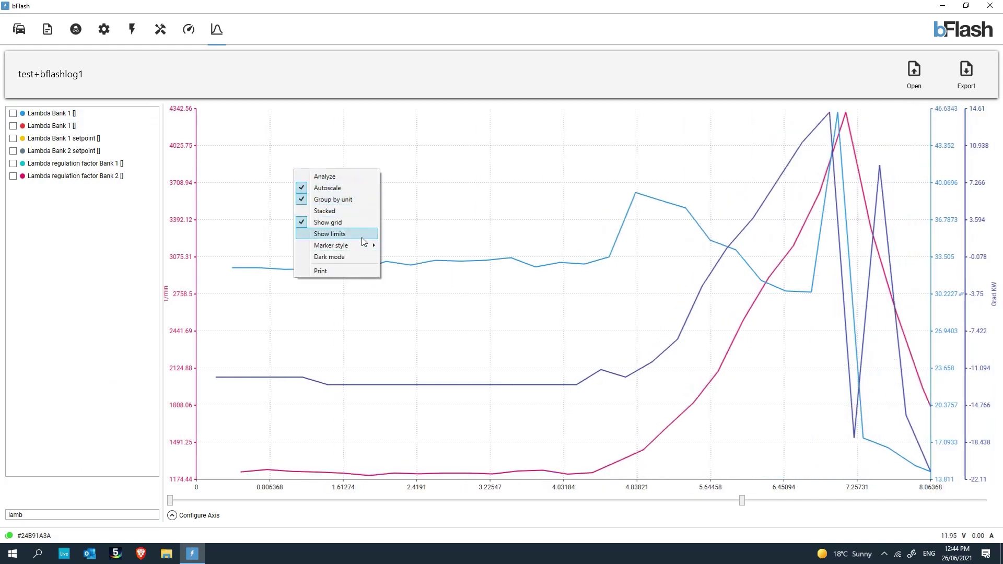
{"action": "left_click", "coordinate": [227, 163]}
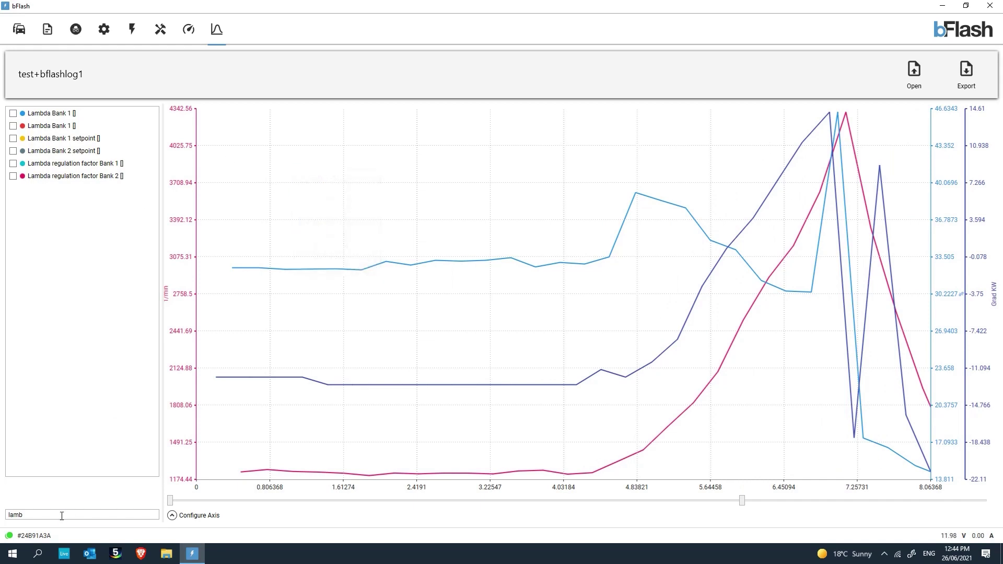
{"action": "left_click_drag", "start_coordinate": [62, 516], "coordinate": [2, 519]}
{"action": "key", "text": "BackSpace"}
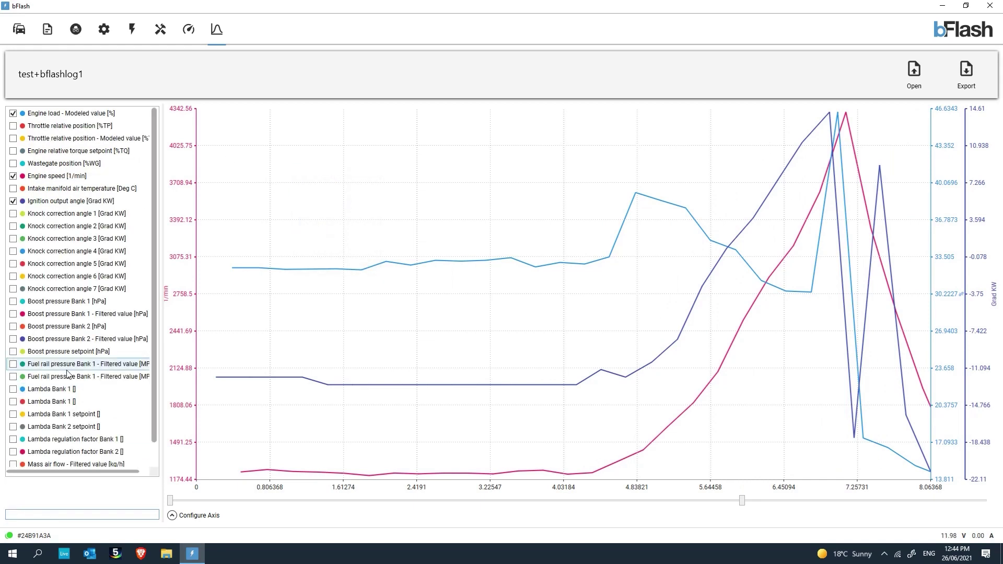
{"action": "scroll", "coordinate": [79, 369], "scroll_direction": "down", "scroll_amount": 1}
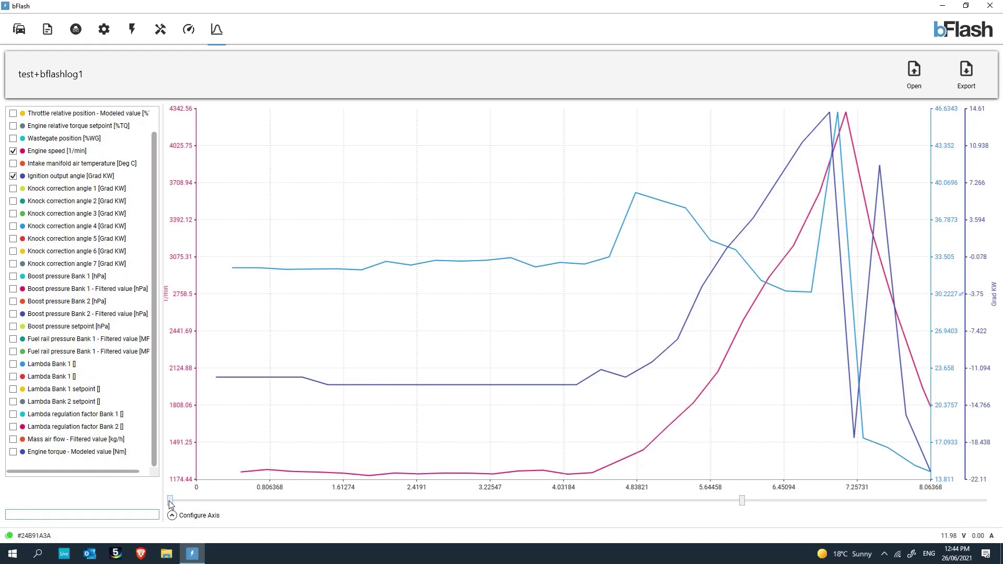
{"action": "left_click_drag", "start_coordinate": [168, 500], "coordinate": [289, 401]}
Stack the traces into separate panes by unit and zoom the time range from 5.27
{"action": "right_click", "coordinate": [473, 341]}
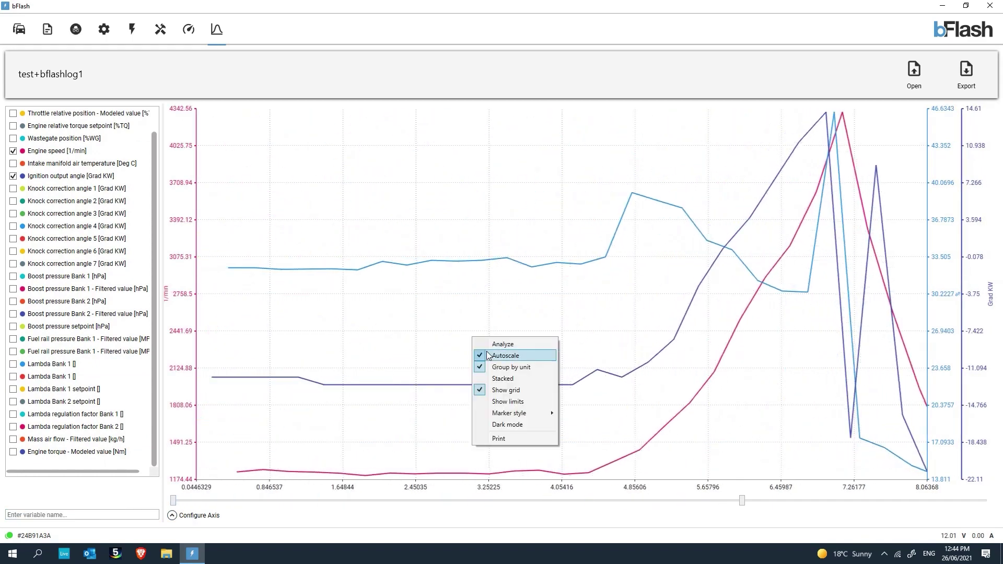
{"action": "left_click", "coordinate": [518, 378]}
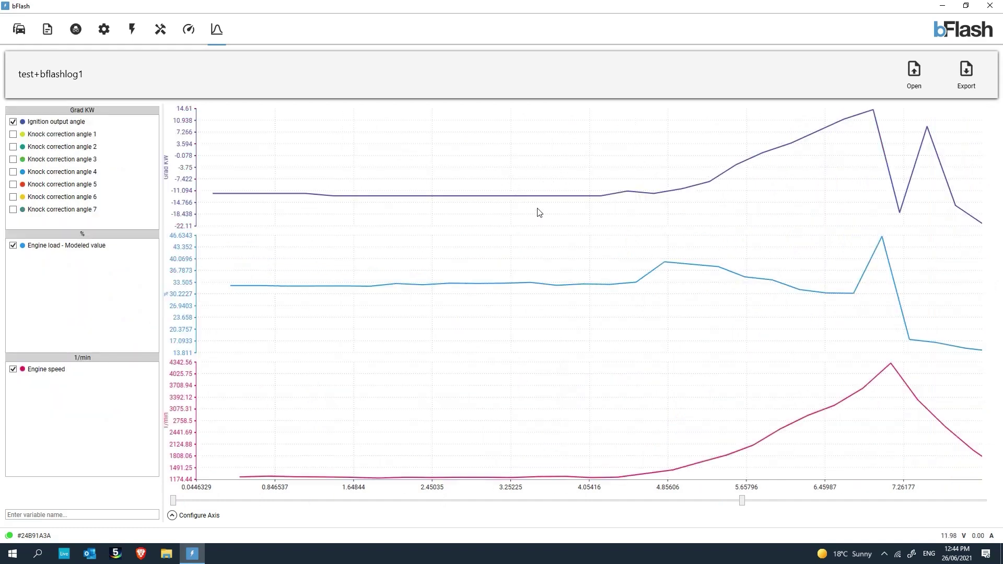
{"action": "left_click_drag", "start_coordinate": [741, 500], "coordinate": [672, 499]}
{"action": "left_click_drag", "start_coordinate": [173, 502], "coordinate": [634, 502]}
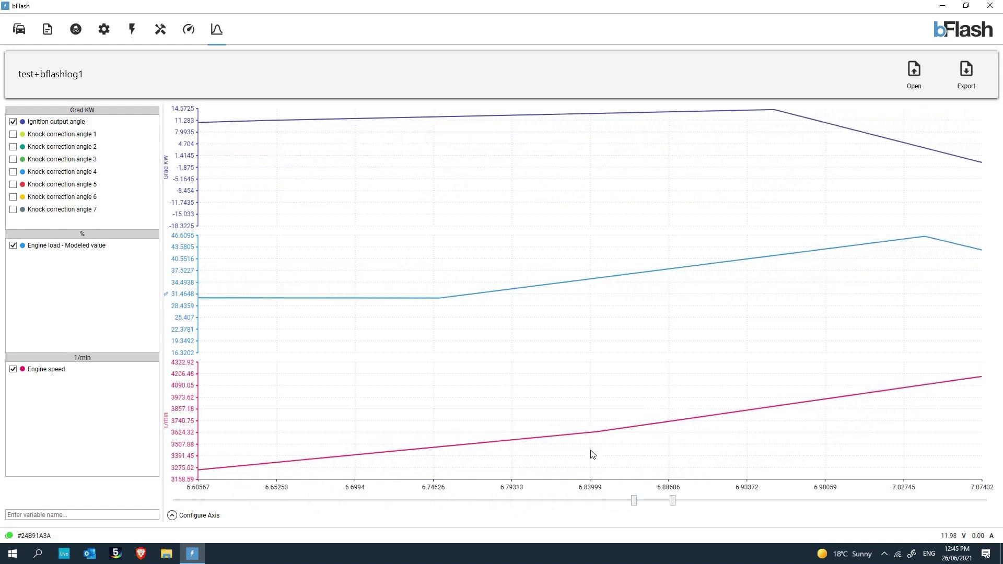
Mark every sample with rectangle markers and narrow the time range to 4.20–7.07
{"action": "right_click", "coordinate": [423, 144]}
{"action": "mouse_move", "coordinate": [480, 220]}
{"action": "left_click", "coordinate": [524, 232]}
{"action": "left_click_drag", "start_coordinate": [634, 500], "coordinate": [185, 500]}
{"action": "left_click_drag", "start_coordinate": [355, 499], "coordinate": [159, 481]}
Merge the stacked panes into one chart and hide the Ignition output angle and Engine load traces
{"action": "left_click", "coordinate": [172, 515]}
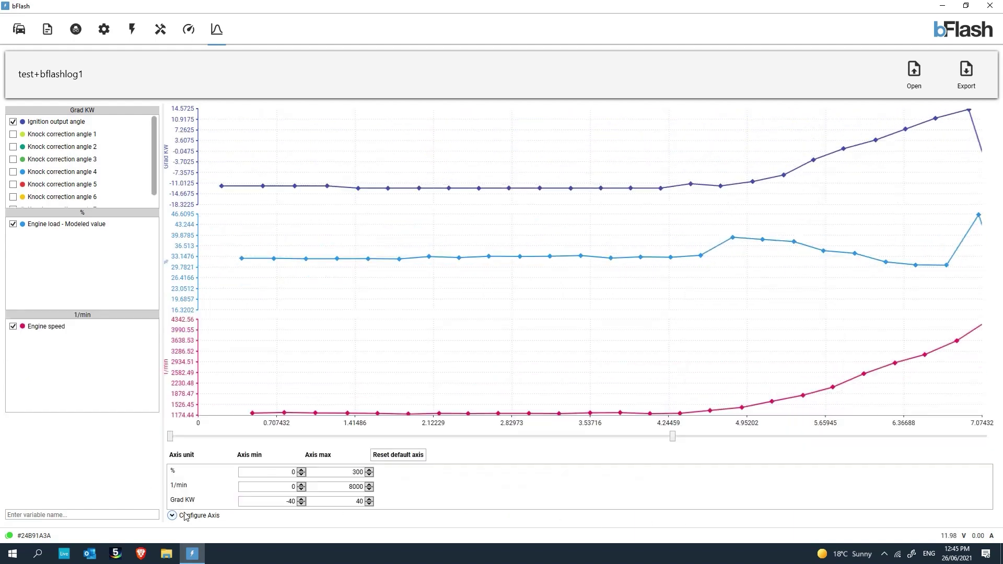
{"action": "right_click", "coordinate": [306, 314]}
{"action": "left_click", "coordinate": [334, 351]}
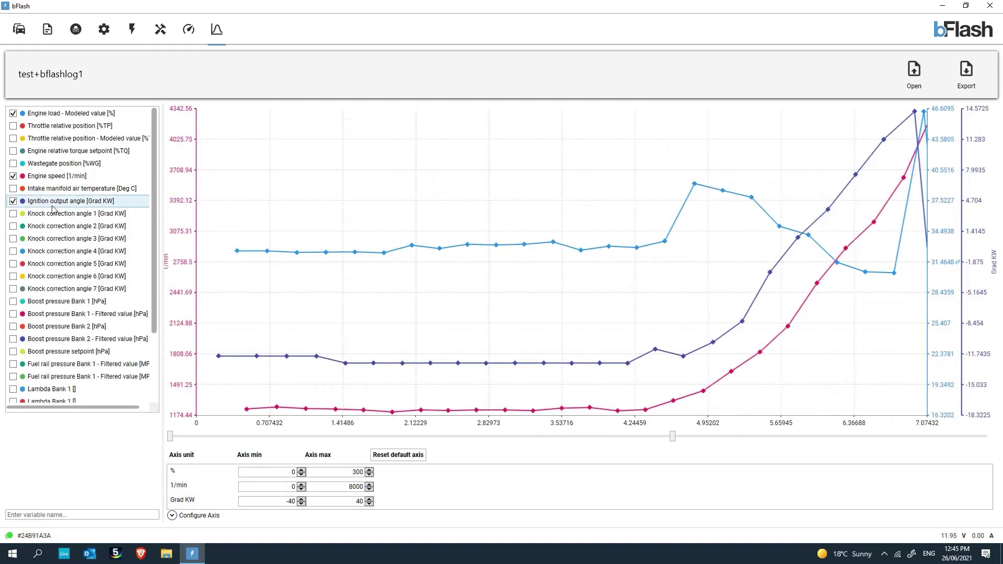
{"action": "left_click", "coordinate": [14, 201]}
{"action": "left_click", "coordinate": [13, 113]}
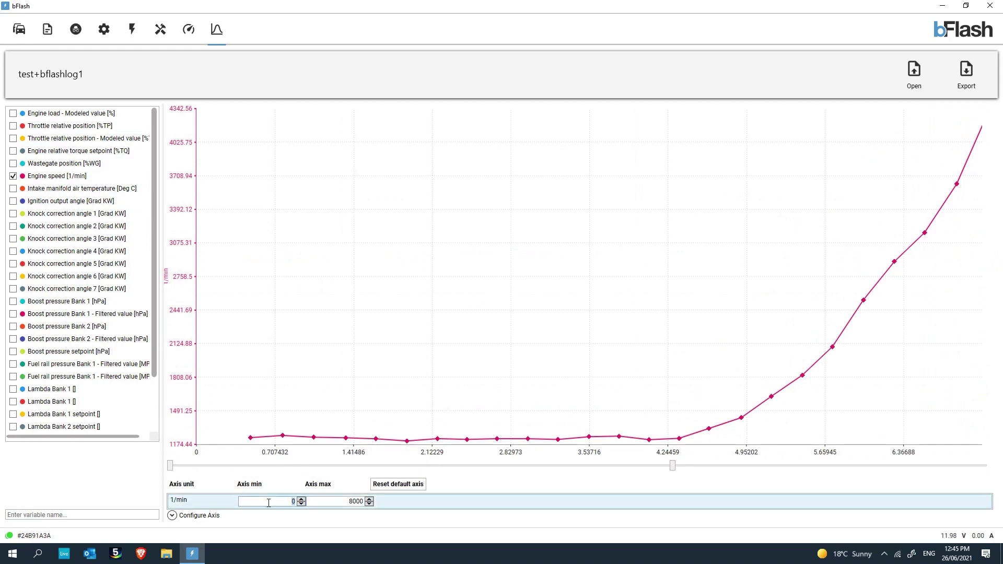
Set the engine speed axis maximum to 5000 and collapse the axis settings
{"action": "left_click", "coordinate": [197, 515]}
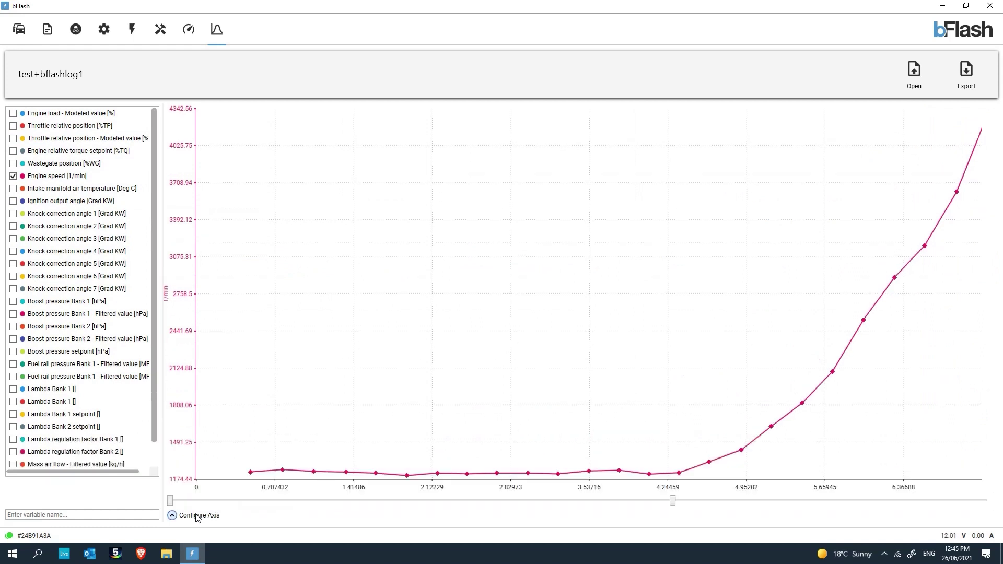
{"action": "left_click", "coordinate": [197, 516]}
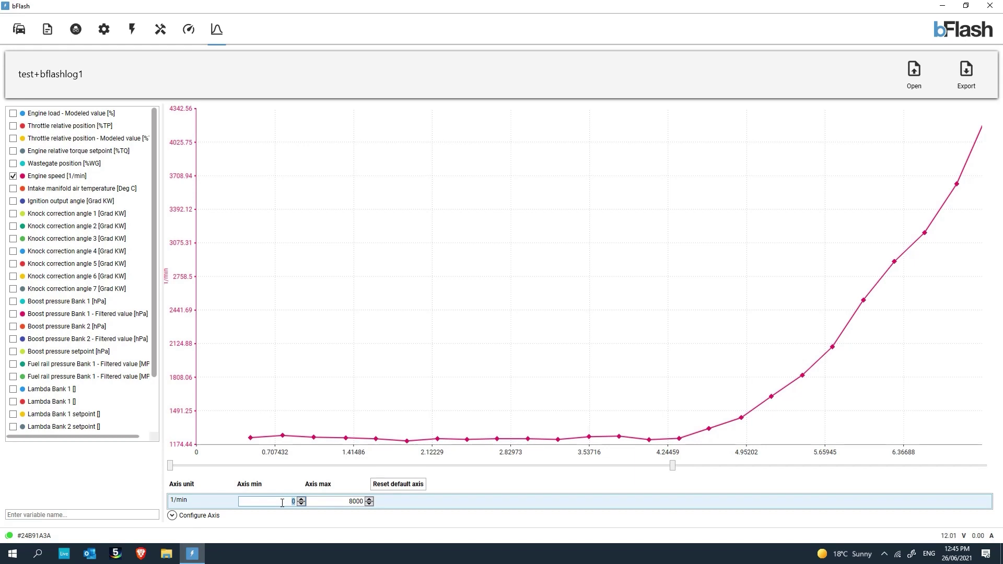
{"action": "key", "text": "Tab"}
{"action": "type", "text": "5000"}
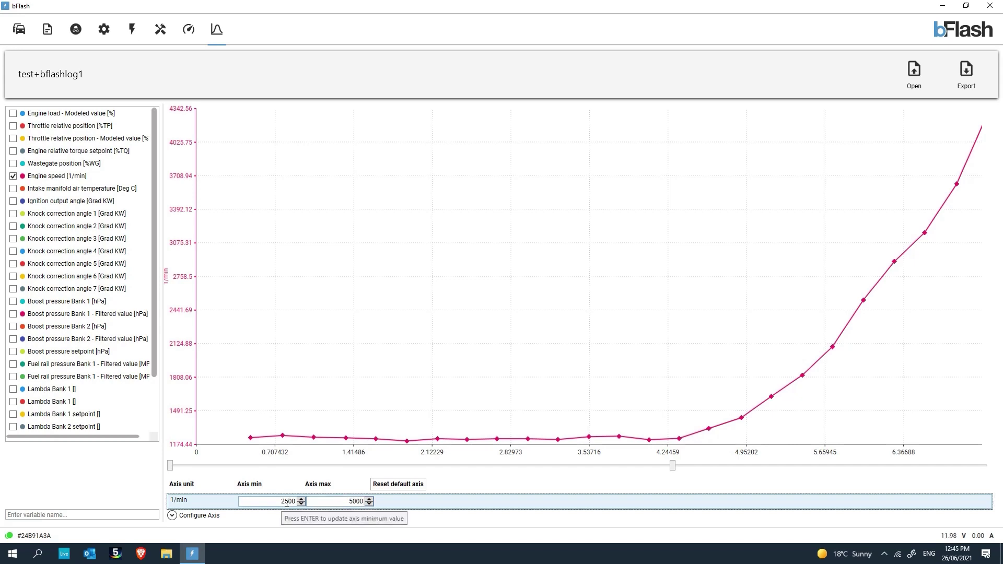
{"action": "double_click", "coordinate": [349, 500]}
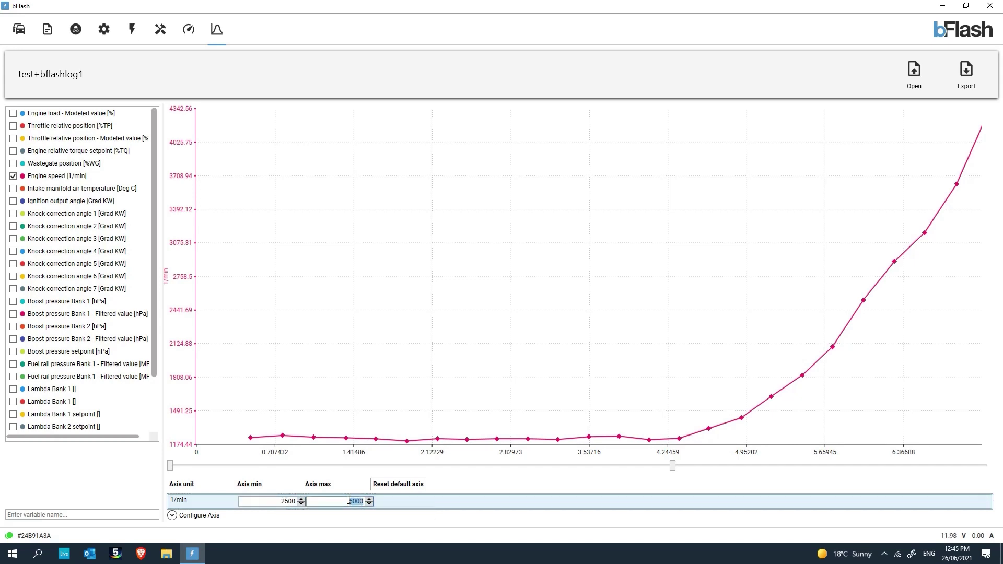
{"action": "left_click", "coordinate": [438, 498]}
{"action": "left_click", "coordinate": [209, 516]}
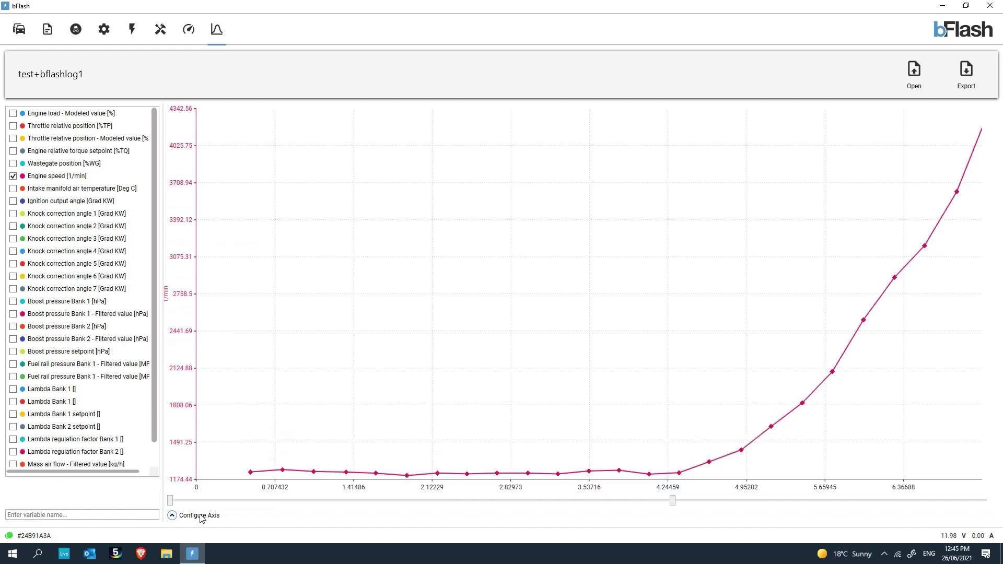
Turn on axis-limit display and analysis mode for the engine speed chart
{"action": "right_click", "coordinate": [434, 288]}
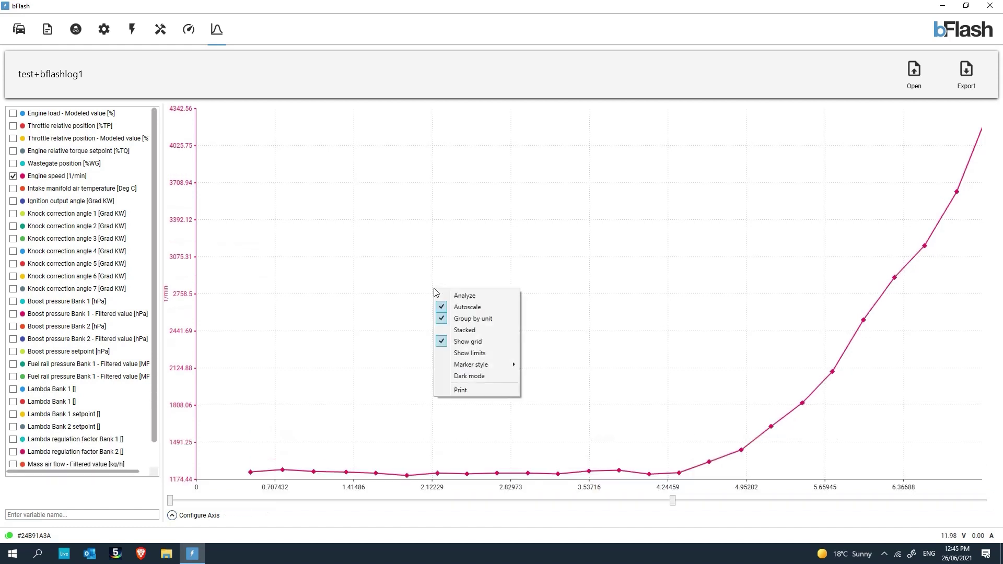
{"action": "left_click", "coordinate": [475, 353]}
{"action": "right_click", "coordinate": [466, 345]}
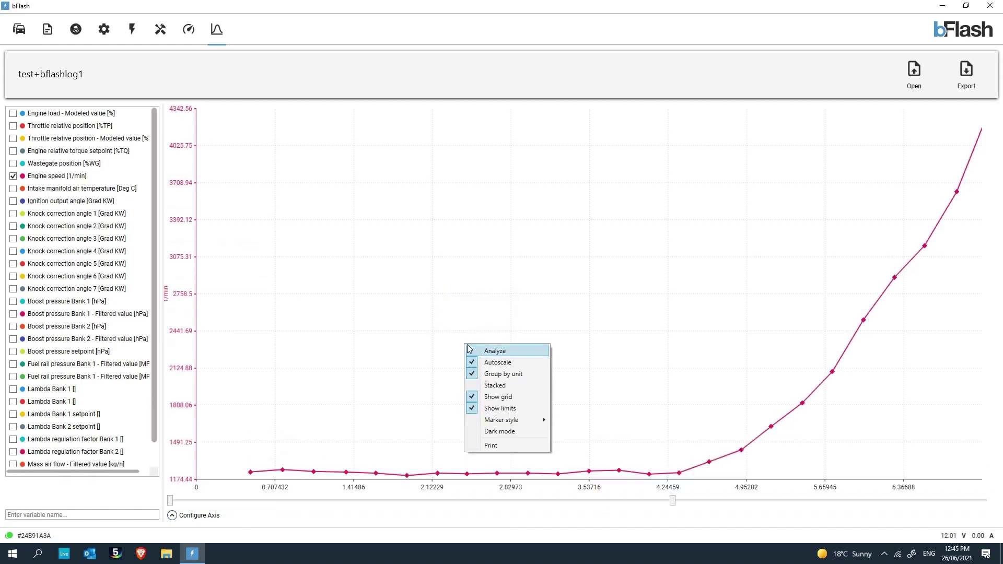
{"action": "left_click", "coordinate": [499, 352]}
Reopen the axis settings and select the 1/min row's 2500 minimum field
{"action": "left_click", "coordinate": [198, 516]}
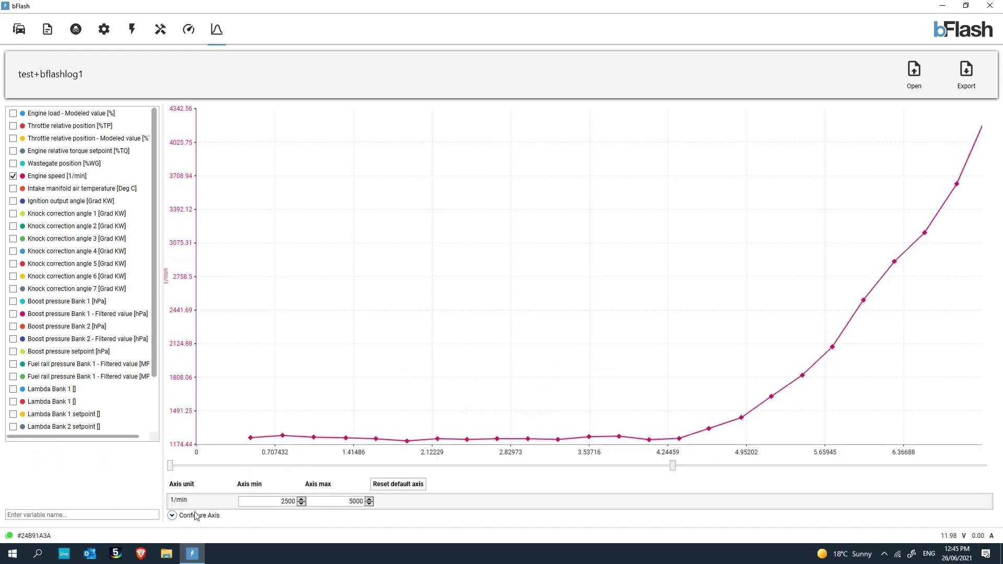
{"action": "left_click", "coordinate": [201, 515]}
{"action": "left_click", "coordinate": [196, 514]}
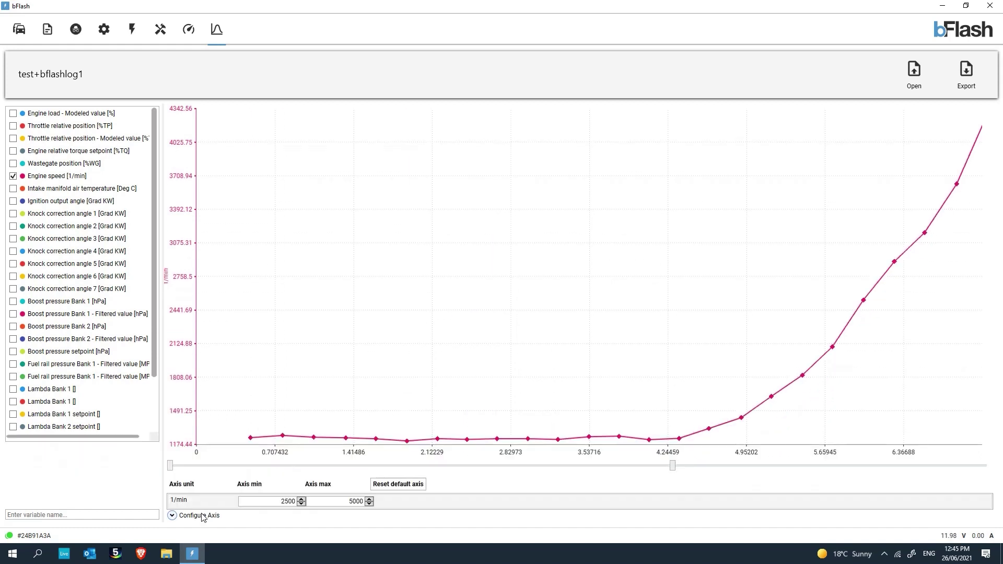
{"action": "left_click", "coordinate": [259, 500]}
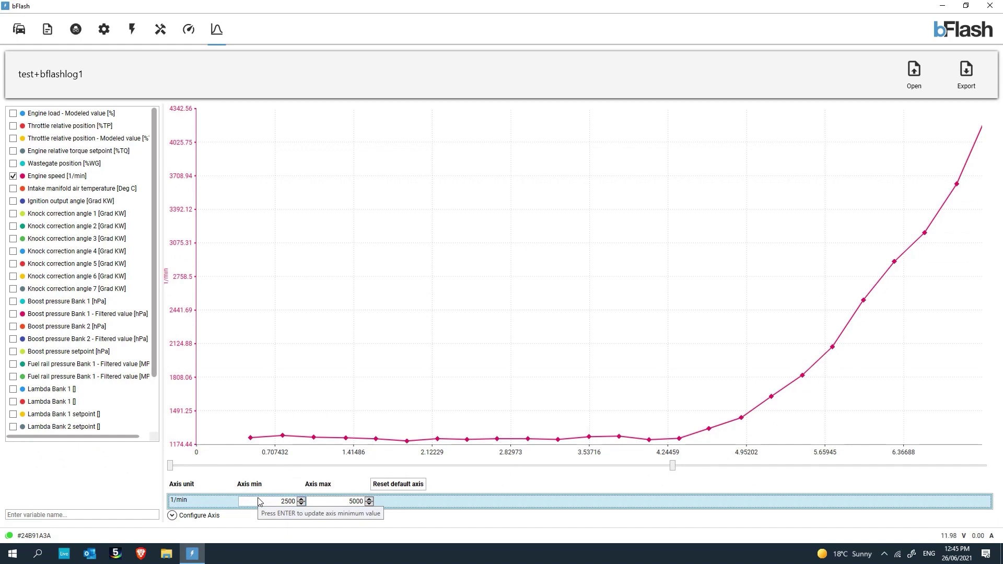
{"action": "left_click", "coordinate": [285, 501]}
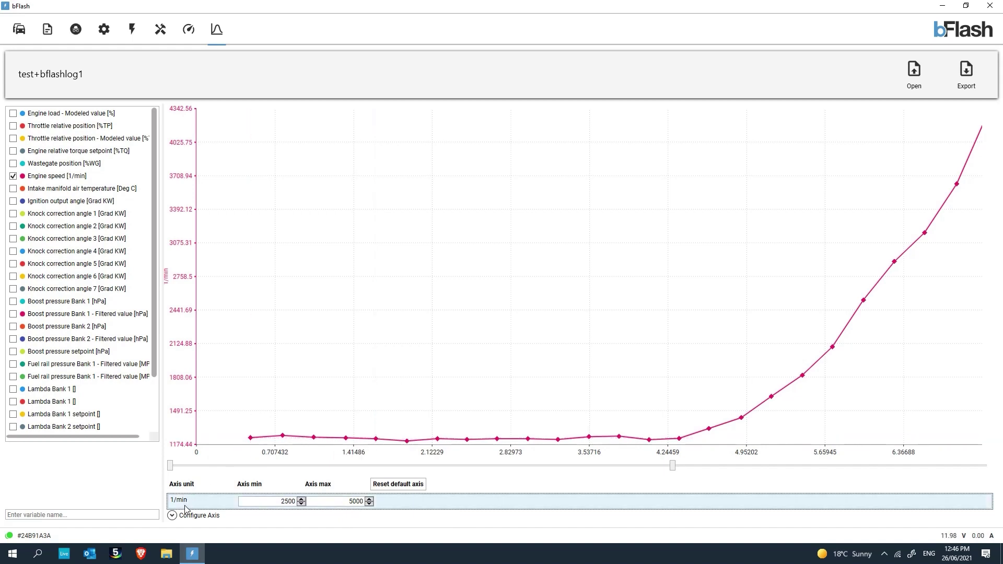
Collapse the Configure Axis panel to read engine speed values with the analysis crosshair
{"action": "left_click", "coordinate": [173, 516]}
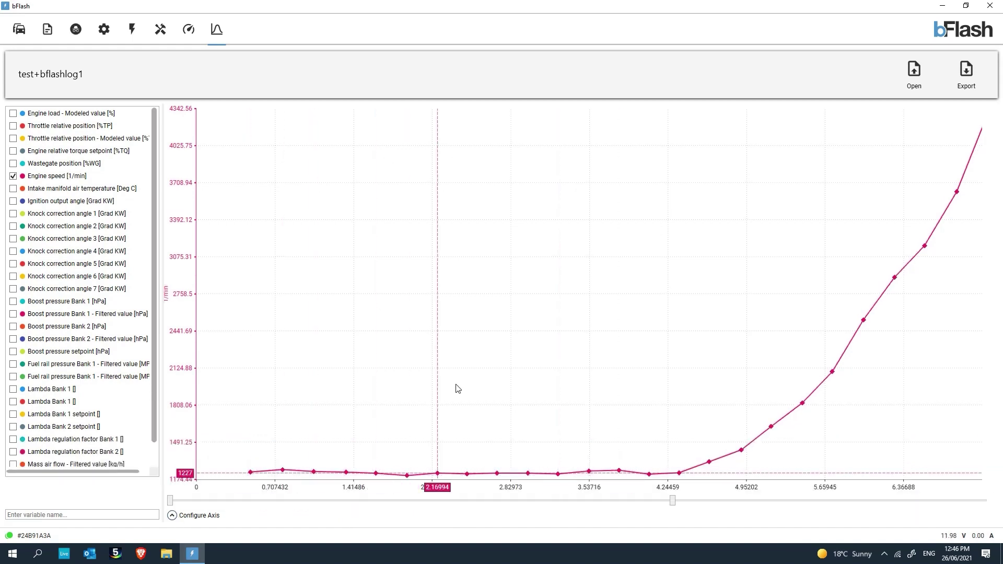